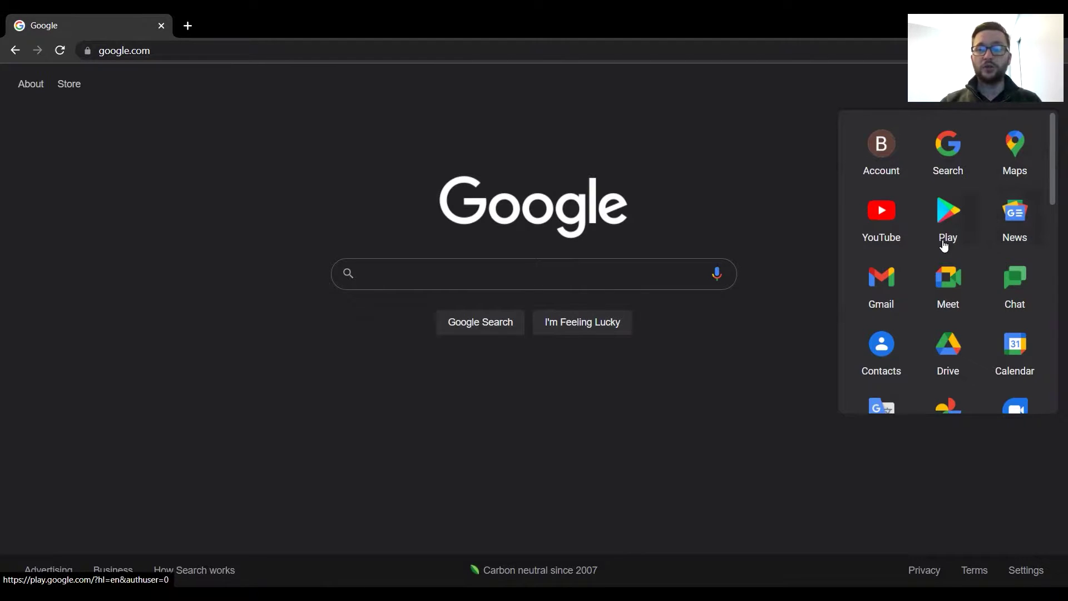
- Look through the list of Google apps and open Google Docs
{"action": "scroll", "coordinate": [988, 195], "scroll_direction": "down", "scroll_amount": 3}
{"action": "scroll", "coordinate": [988, 196], "scroll_direction": "down", "scroll_amount": 1}
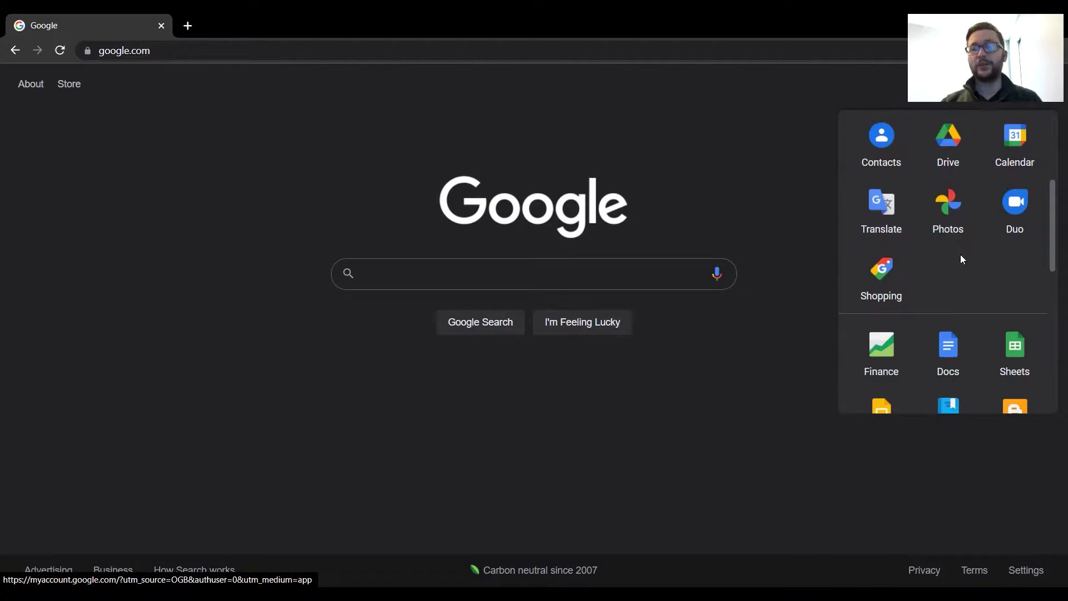
{"action": "scroll", "coordinate": [952, 292], "scroll_direction": "up", "scroll_amount": 1}
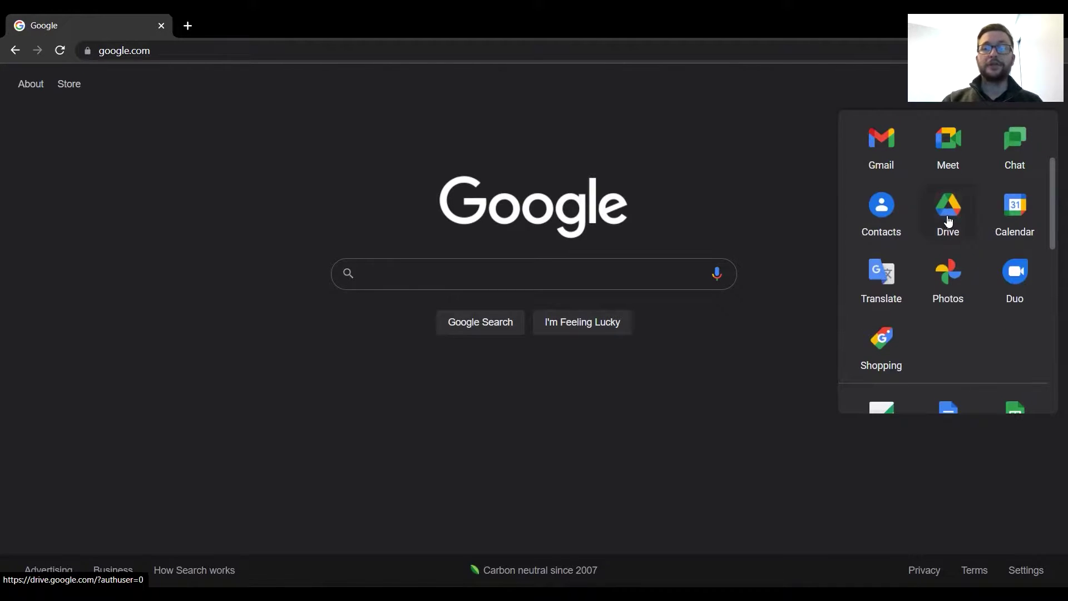
{"action": "scroll", "coordinate": [948, 219], "scroll_direction": "down", "scroll_amount": 2}
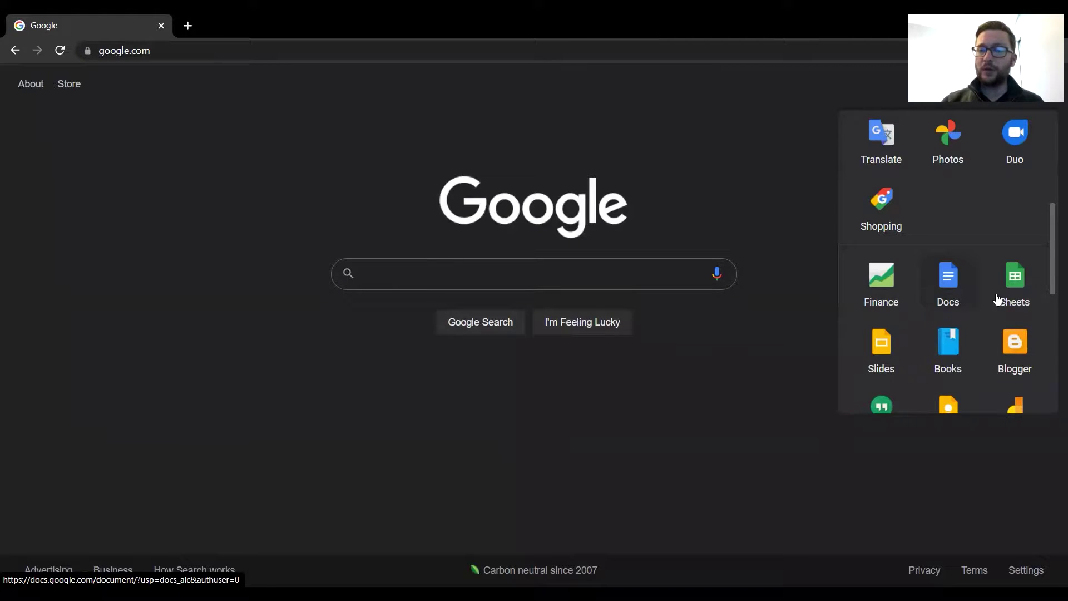
{"action": "scroll", "coordinate": [999, 256], "scroll_direction": "down", "scroll_amount": 1}
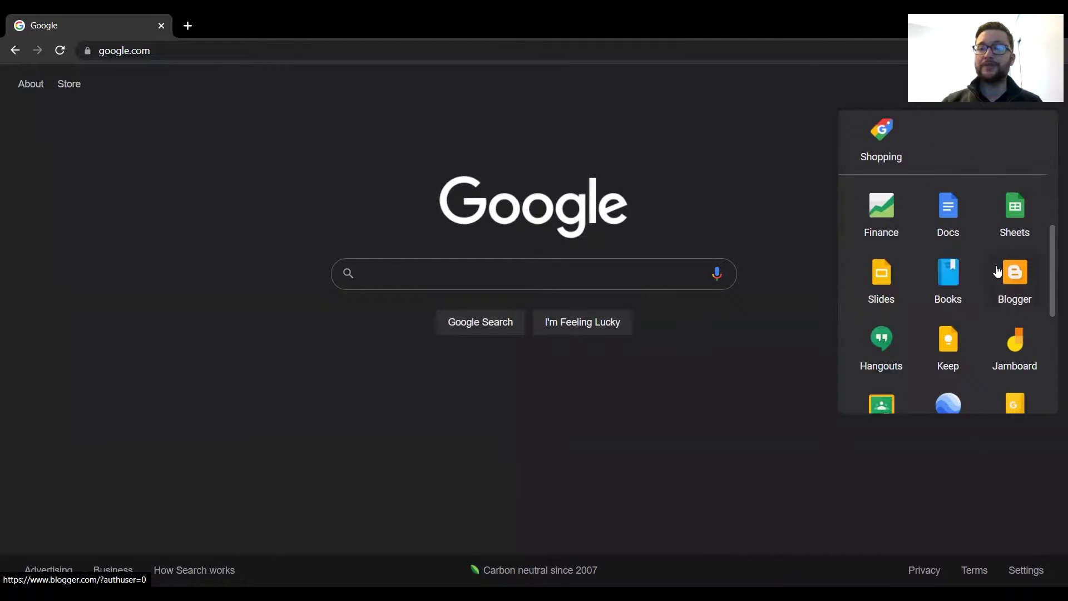
{"action": "scroll", "coordinate": [940, 300], "scroll_direction": "down", "scroll_amount": 1}
{"action": "scroll", "coordinate": [940, 303], "scroll_direction": "down", "scroll_amount": 3}
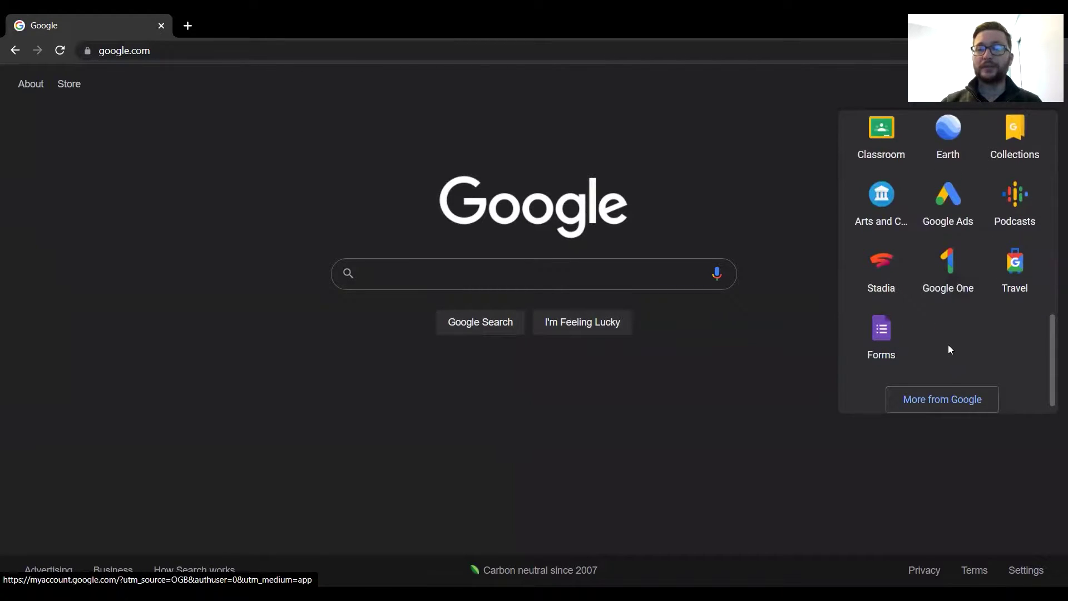
{"action": "scroll", "coordinate": [948, 345], "scroll_direction": "up", "scroll_amount": 4}
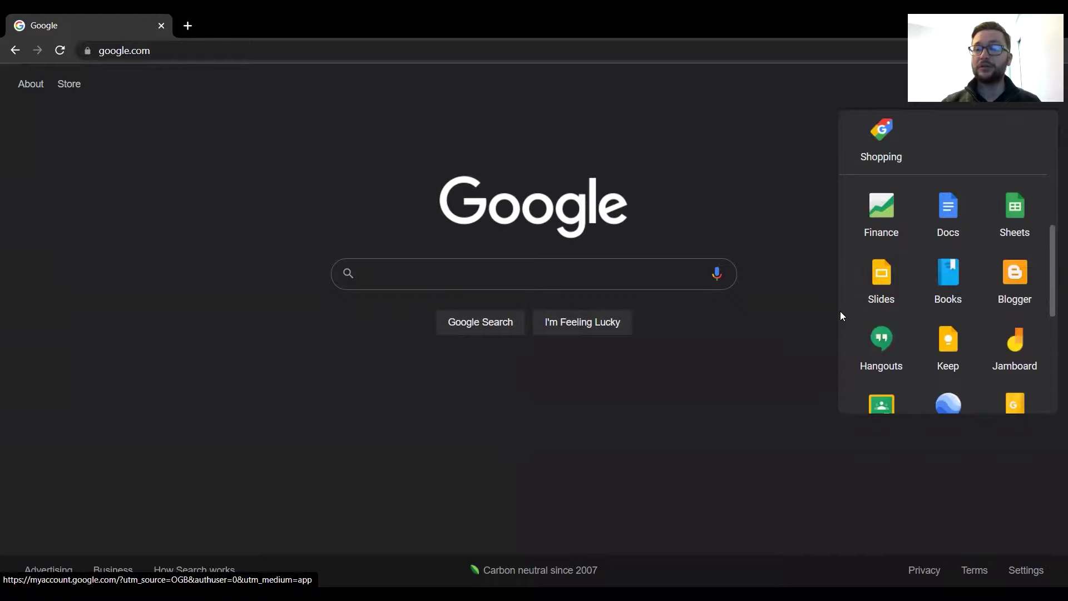
{"action": "left_click", "coordinate": [953, 225]}
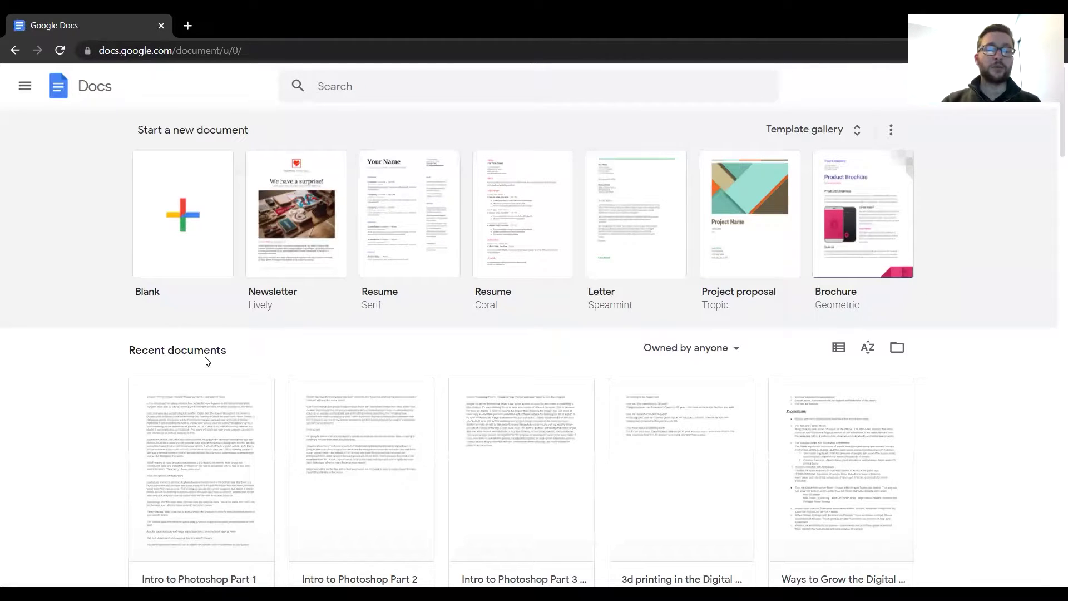
- Look through the recent documents on the Docs home page
{"action": "left_click_drag", "start_coordinate": [148, 347], "coordinate": [228, 355]}
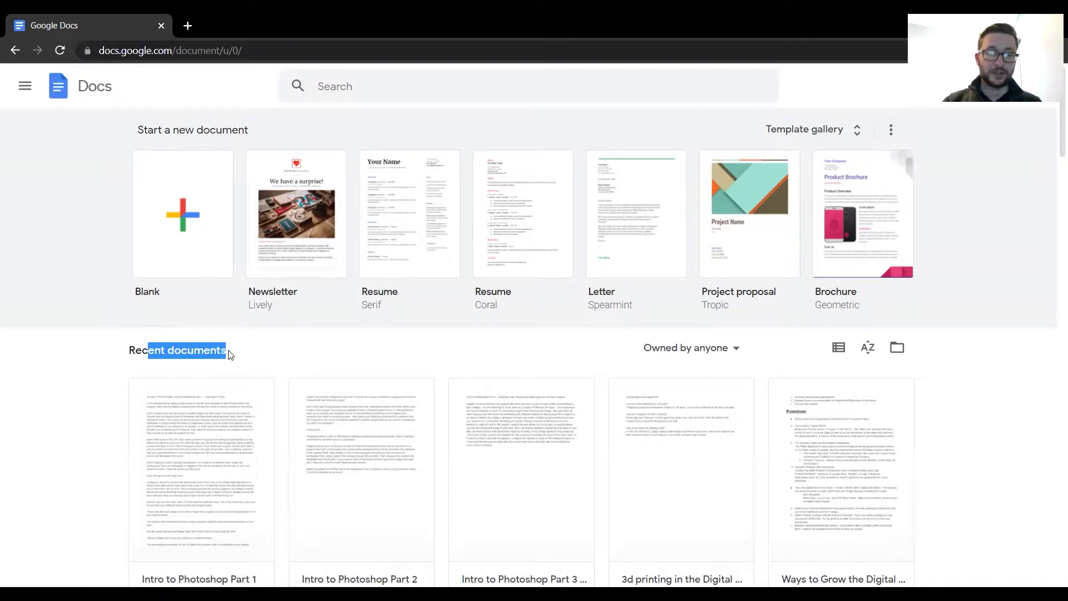
{"action": "left_click", "coordinate": [229, 355]}
{"action": "scroll", "coordinate": [3, 336], "scroll_direction": "down", "scroll_amount": 3}
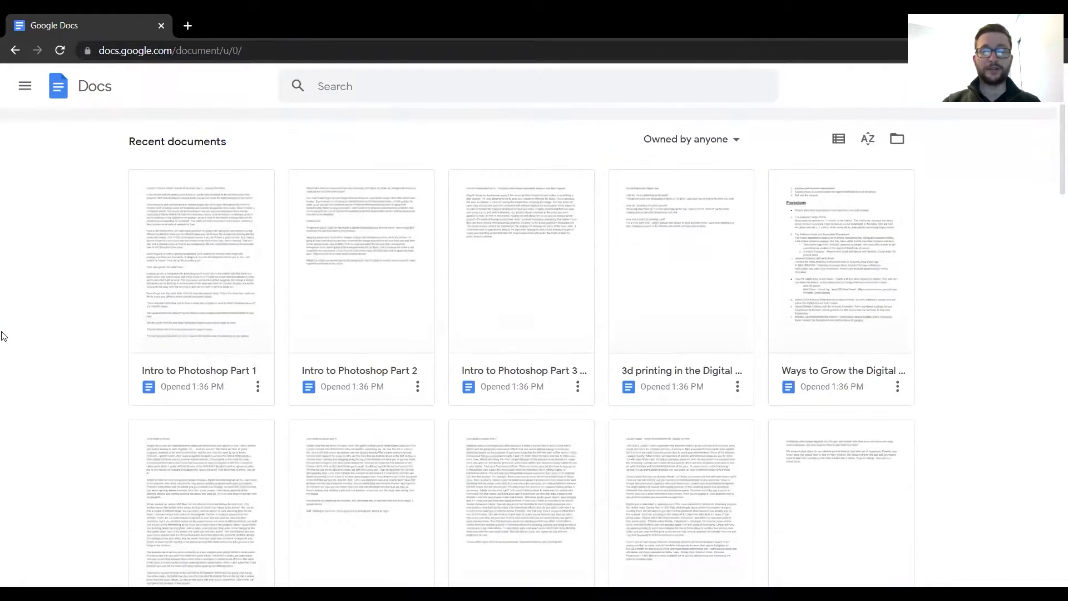
{"action": "scroll", "coordinate": [3, 336], "scroll_direction": "up", "scroll_amount": 1}
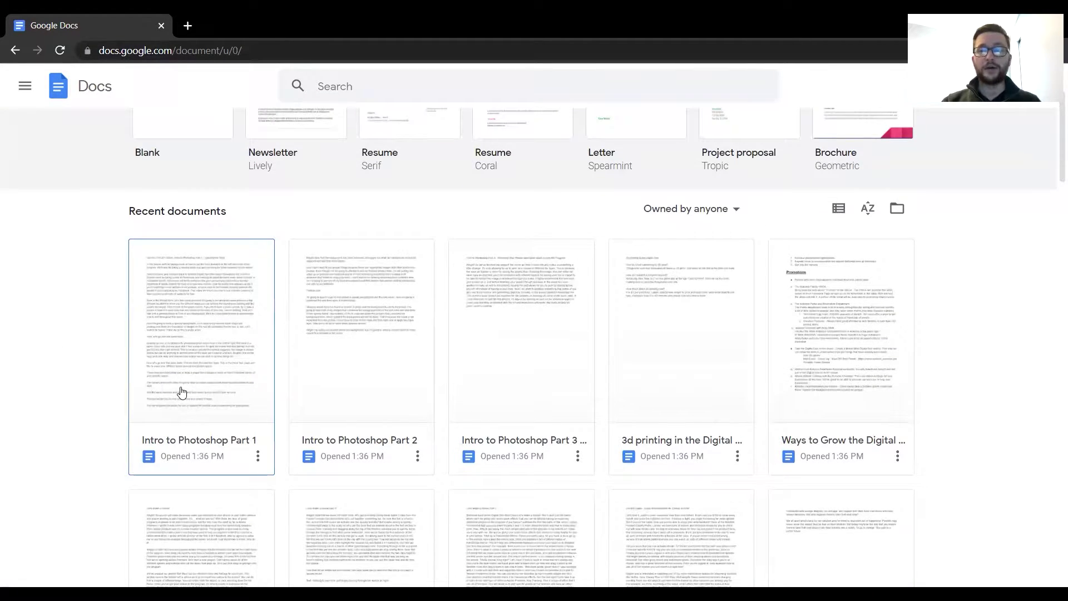
{"action": "scroll", "coordinate": [1045, 417], "scroll_direction": "down", "scroll_amount": 13}
{"action": "scroll", "coordinate": [1030, 290], "scroll_direction": "up", "scroll_amount": 4}
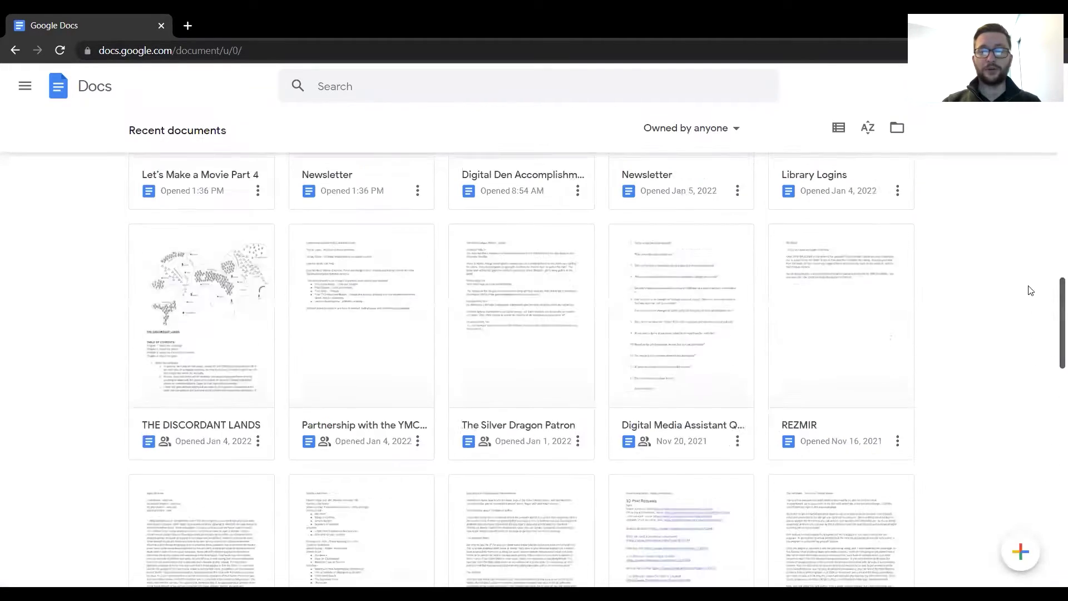
{"action": "scroll", "coordinate": [1030, 290], "scroll_direction": "up", "scroll_amount": 10}
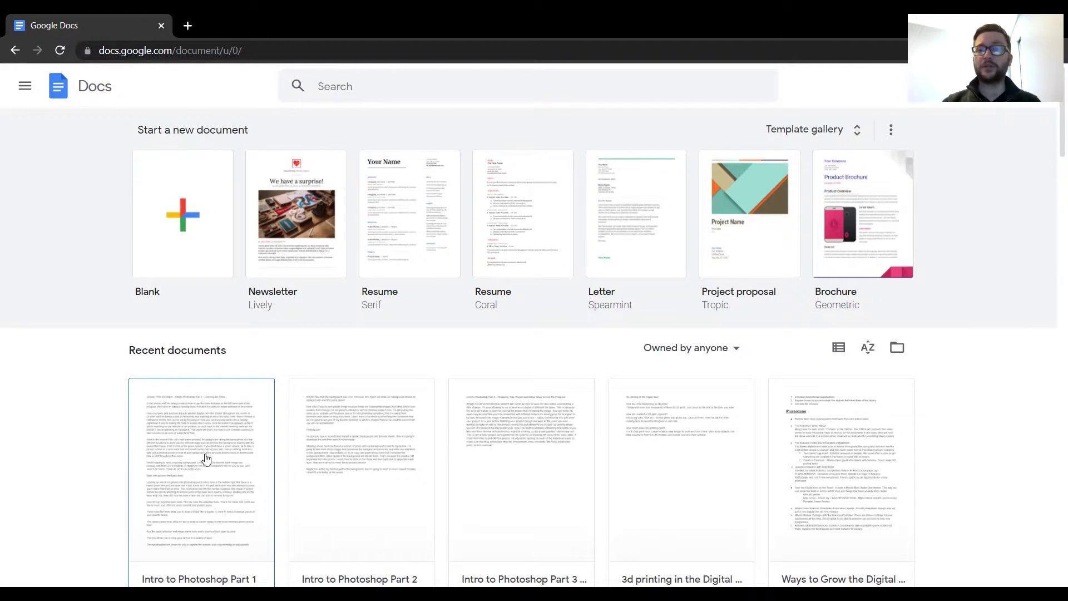
- Open the full template gallery and look through its categories, from resumes and letters to work, legal and human resources
{"action": "left_click", "coordinate": [792, 135]}
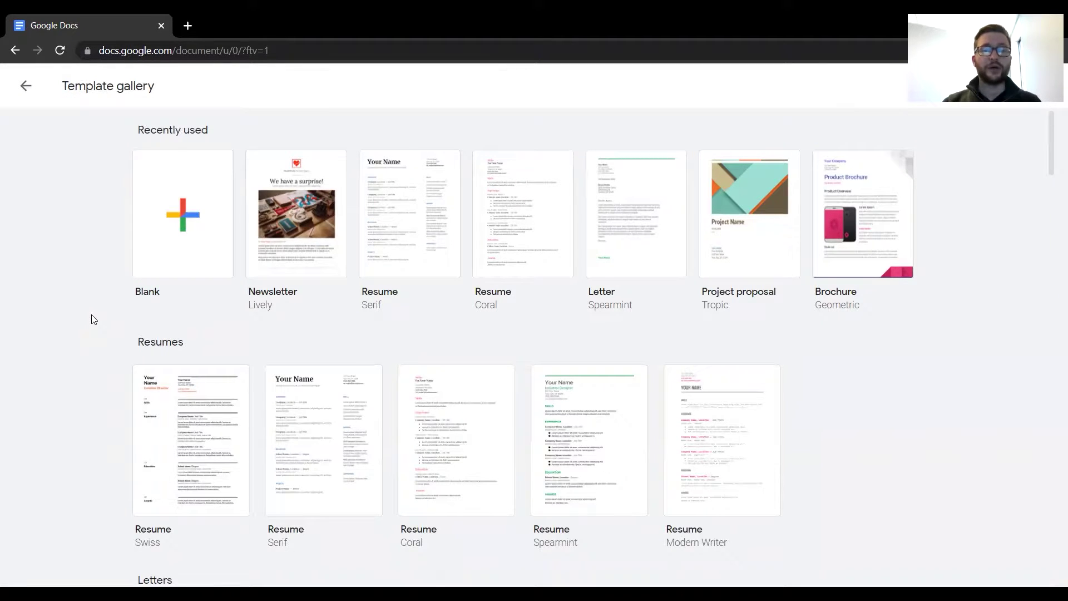
{"action": "scroll", "coordinate": [97, 311], "scroll_direction": "down", "scroll_amount": 4}
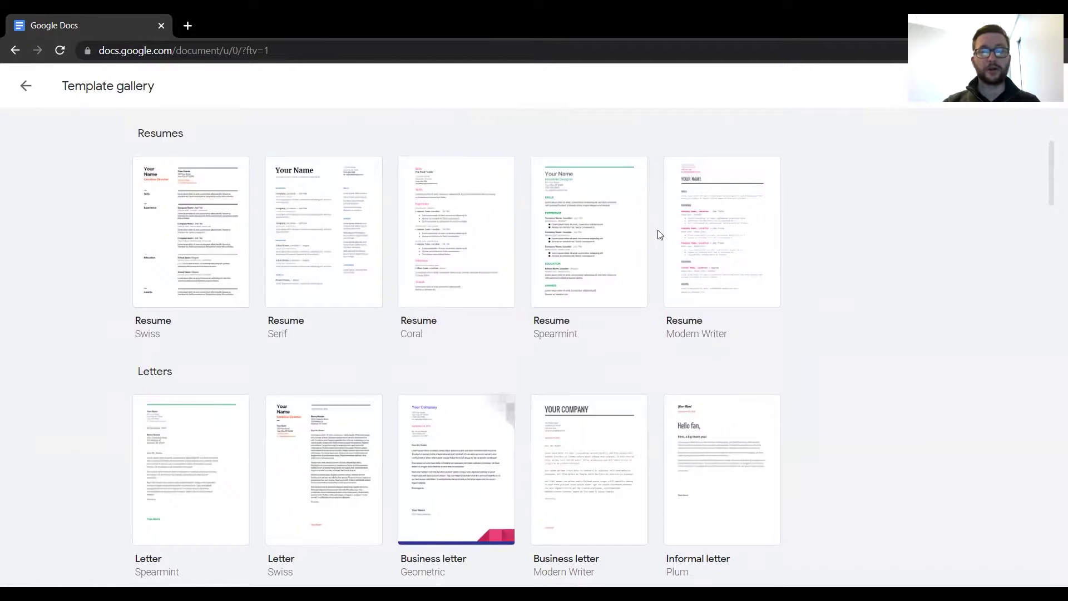
{"action": "scroll", "coordinate": [59, 390], "scroll_direction": "down", "scroll_amount": 1}
{"action": "scroll", "coordinate": [60, 390], "scroll_direction": "down", "scroll_amount": 2}
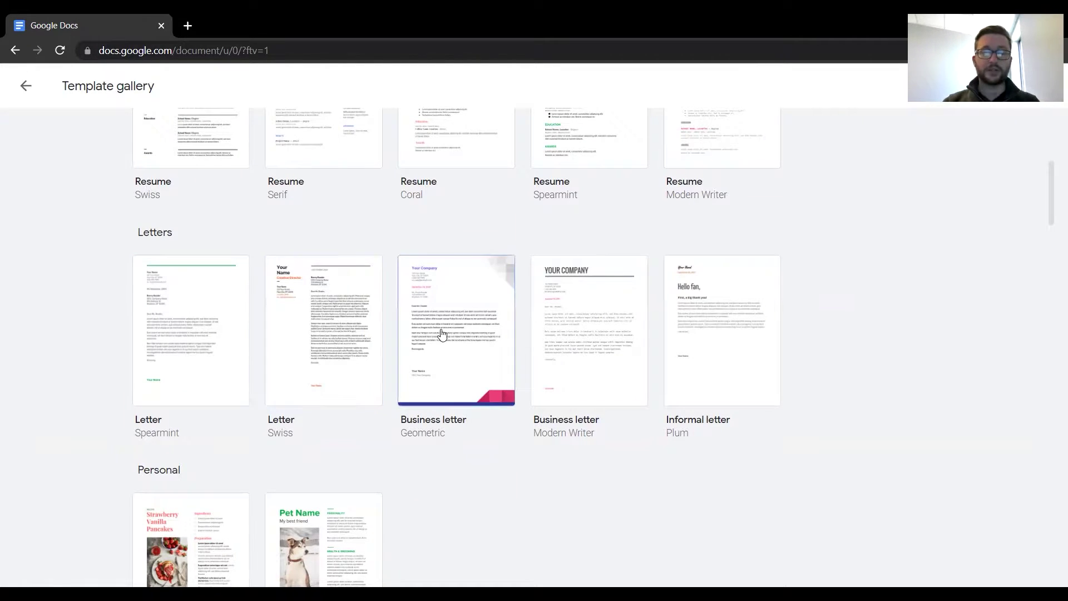
{"action": "scroll", "coordinate": [284, 317], "scroll_direction": "down", "scroll_amount": 6}
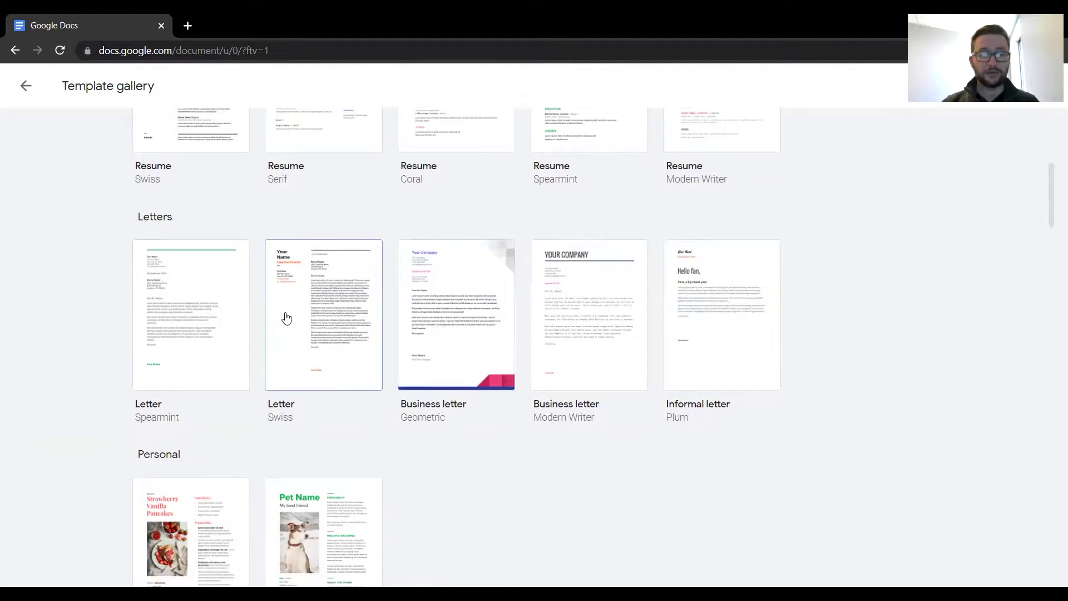
{"action": "scroll", "coordinate": [270, 286], "scroll_direction": "down", "scroll_amount": 4}
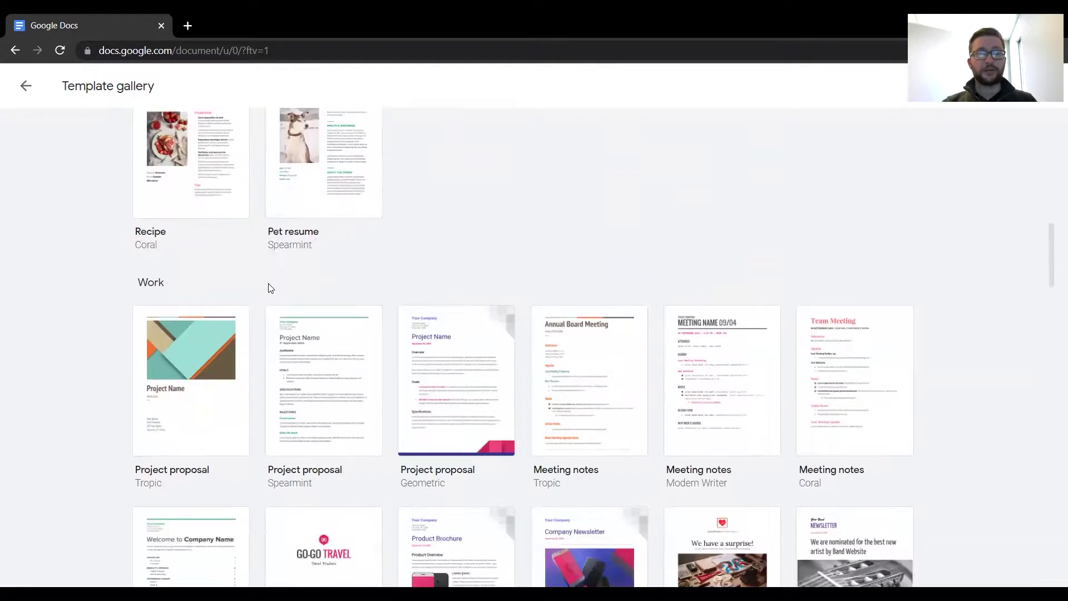
{"action": "scroll", "coordinate": [275, 297], "scroll_direction": "down", "scroll_amount": 11}
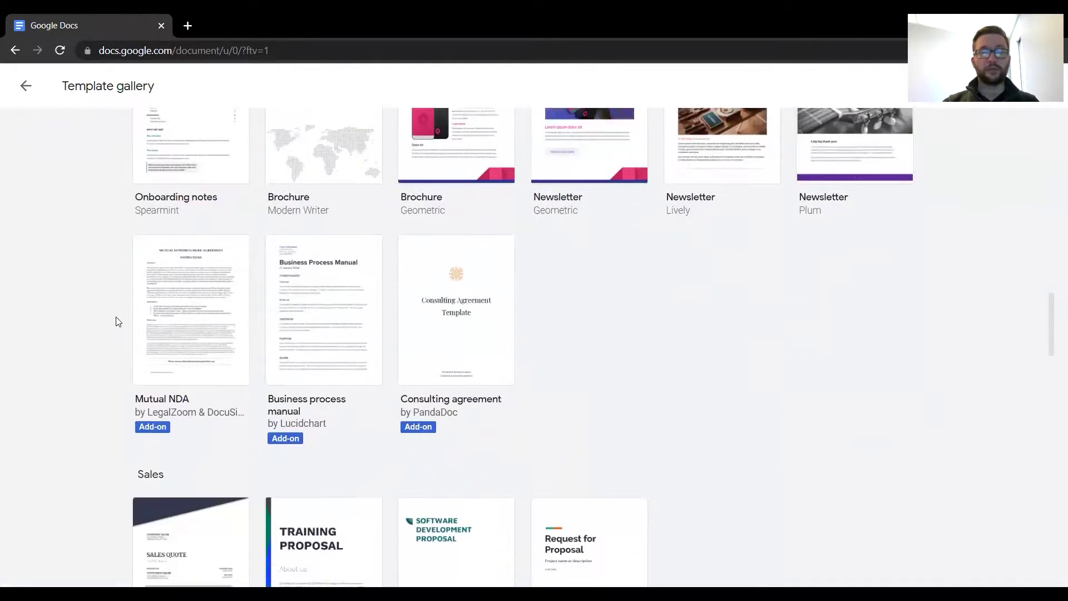
{"action": "scroll", "coordinate": [109, 327], "scroll_direction": "down", "scroll_amount": 13}
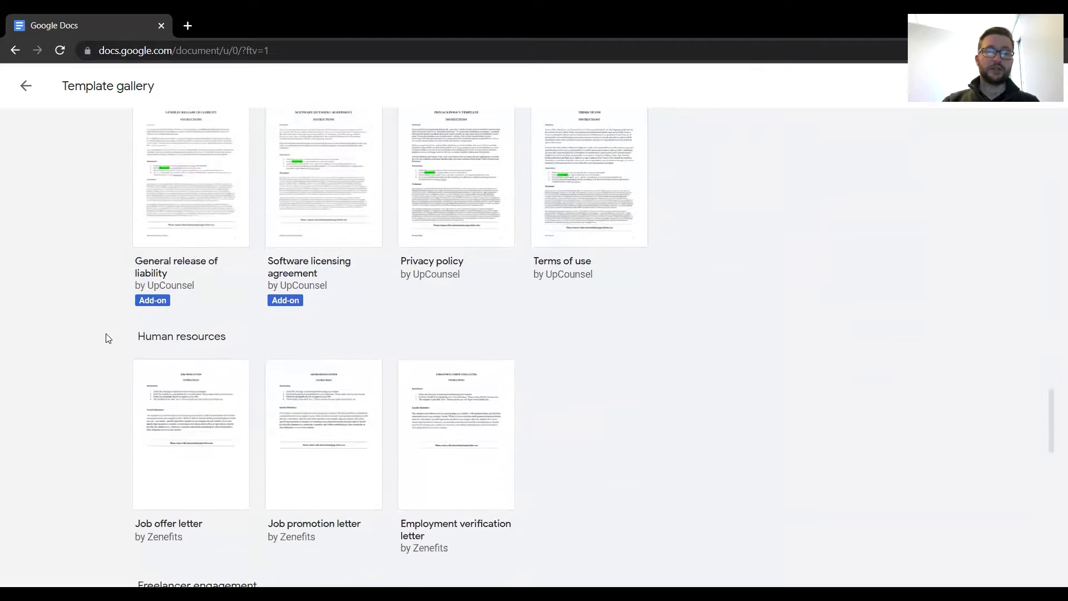
{"action": "scroll", "coordinate": [344, 424], "scroll_direction": "up", "scroll_amount": 20}
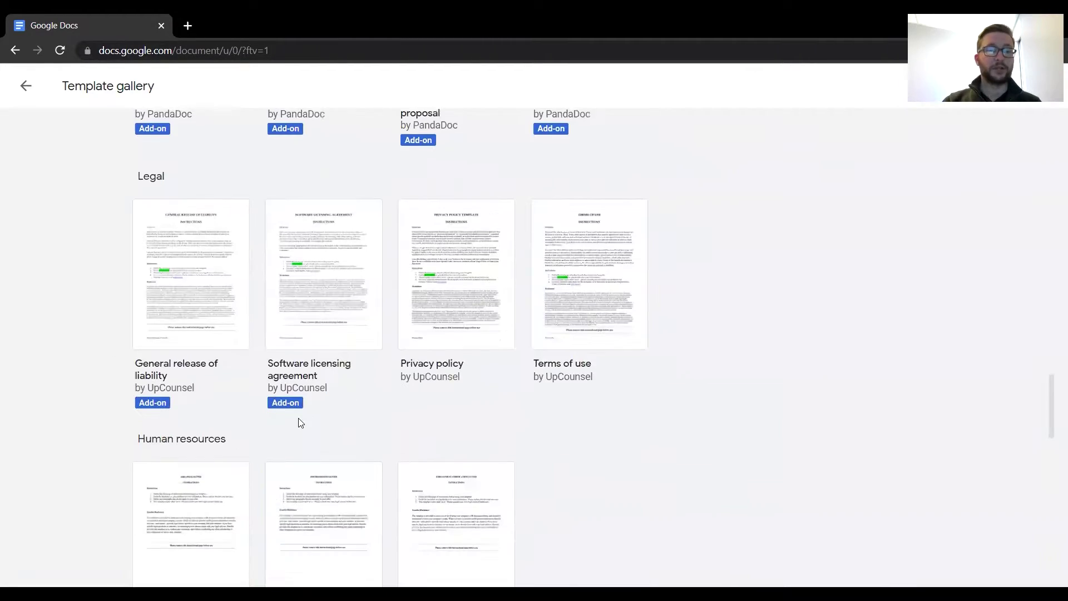
{"action": "scroll", "coordinate": [223, 431], "scroll_direction": "up", "scroll_amount": 3}
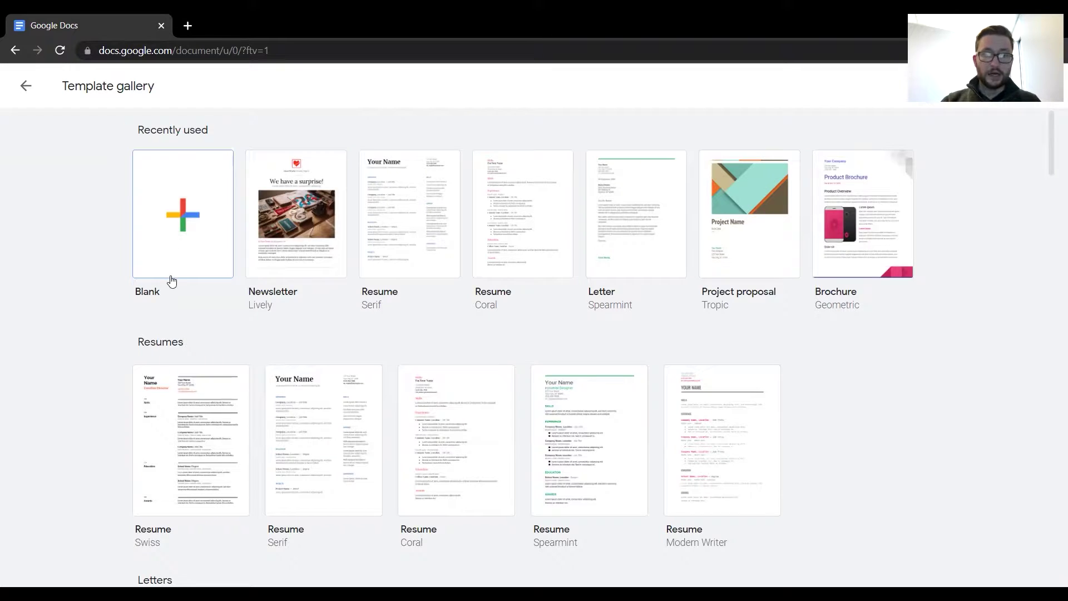
- Create a document from the Lively Newsletter template and rename it "Valentine's Day Party"
{"action": "left_click", "coordinate": [304, 241]}
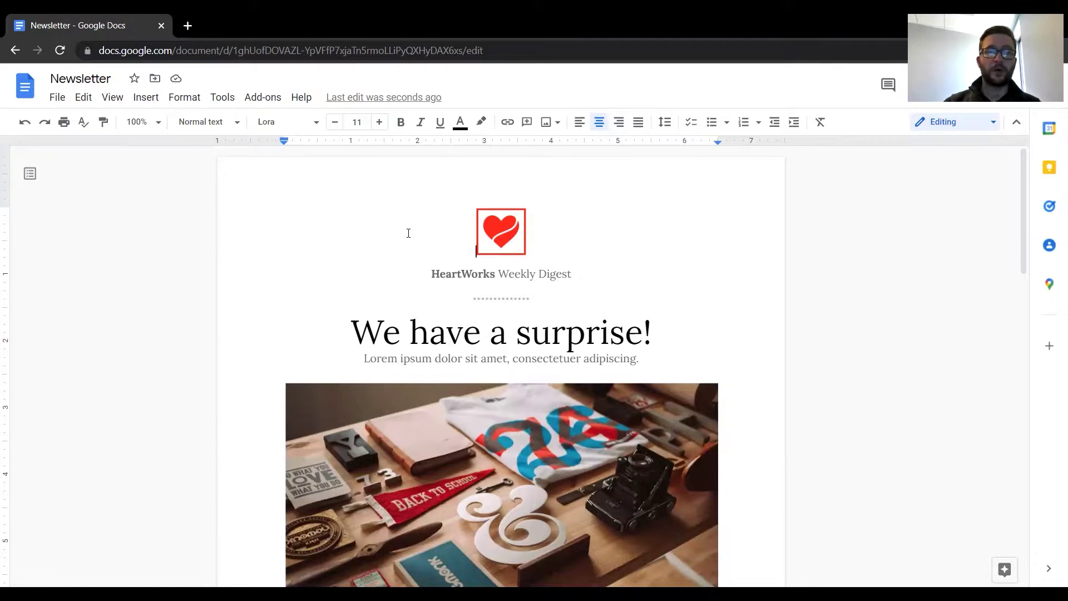
{"action": "left_click", "coordinate": [82, 81]}
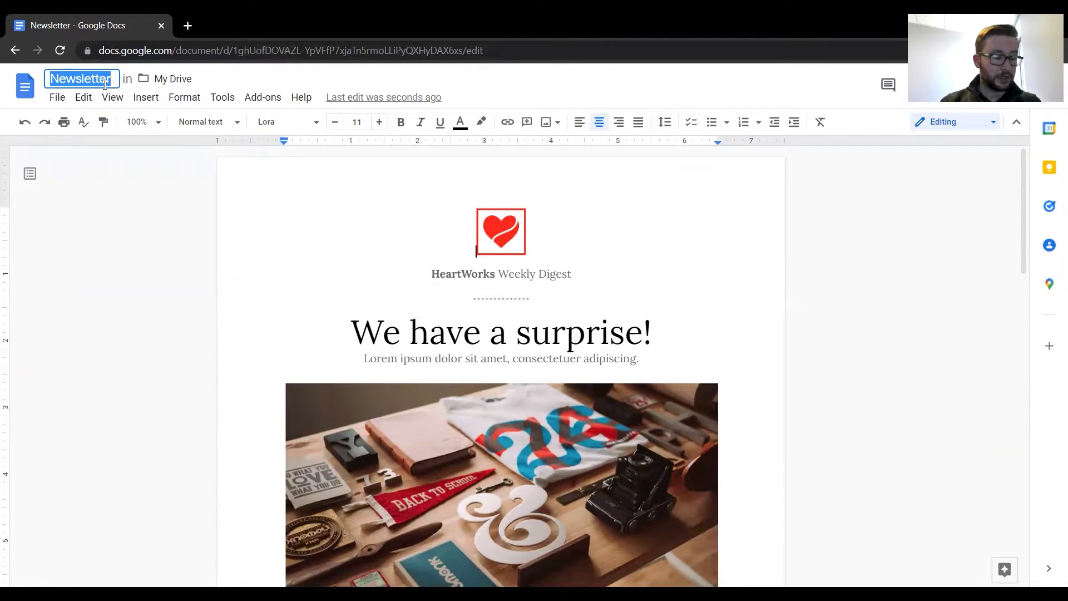
{"action": "type", "text": "Valentine's Day Party"}
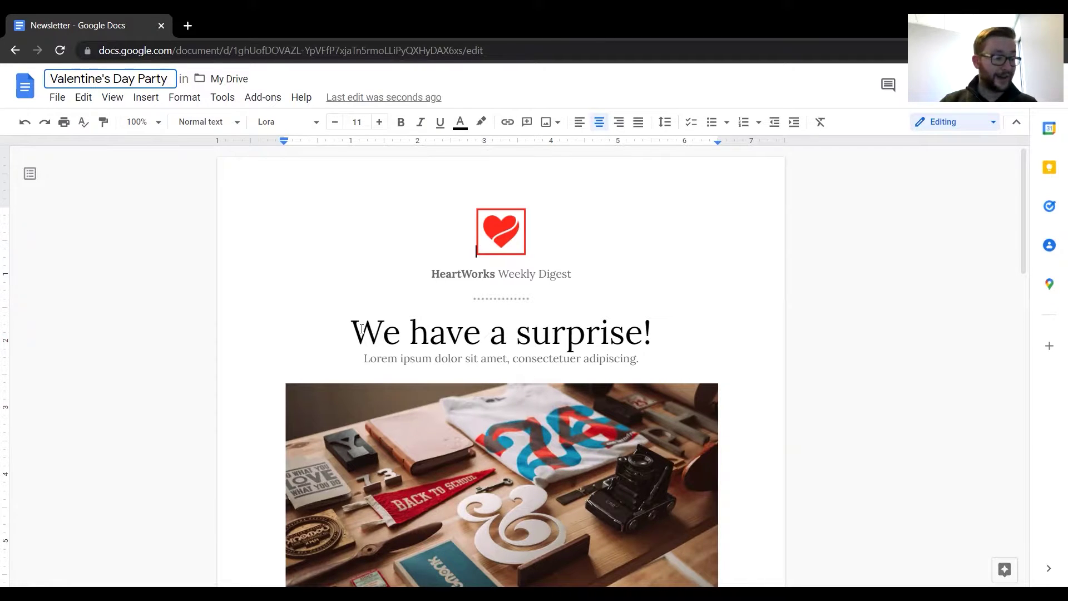
- Replace the headline words "We have a surprise" with "Valentine's Day Party", keeping the exclamation mark
{"action": "left_click_drag", "start_coordinate": [361, 329], "coordinate": [627, 329]}
{"action": "type", "text": "Valentine's Day"}
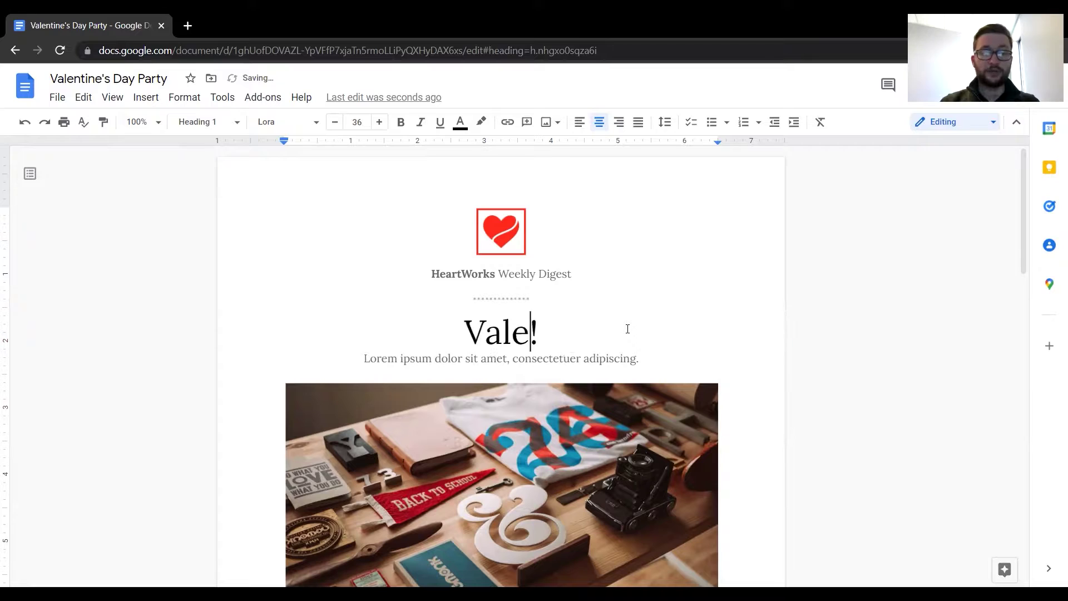
{"action": "type", "text": " Party"}
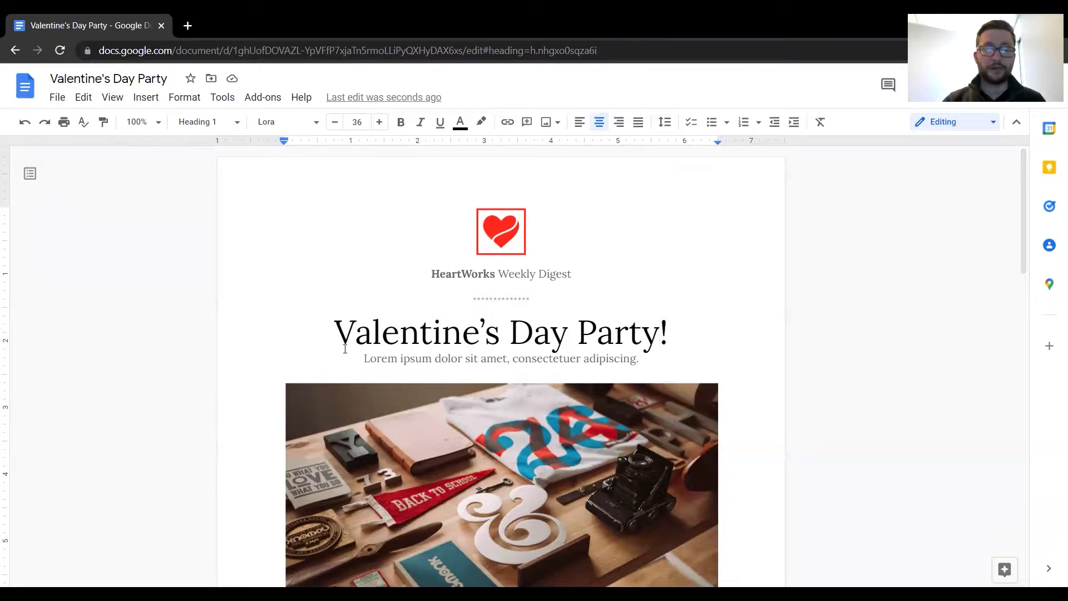
- Delete the placeholder subtitle under the headline and the two placeholder paragraphs below the byline on the first page
{"action": "left_click_drag", "start_coordinate": [363, 359], "coordinate": [637, 364]}
{"action": "key", "text": "BackSpace"}
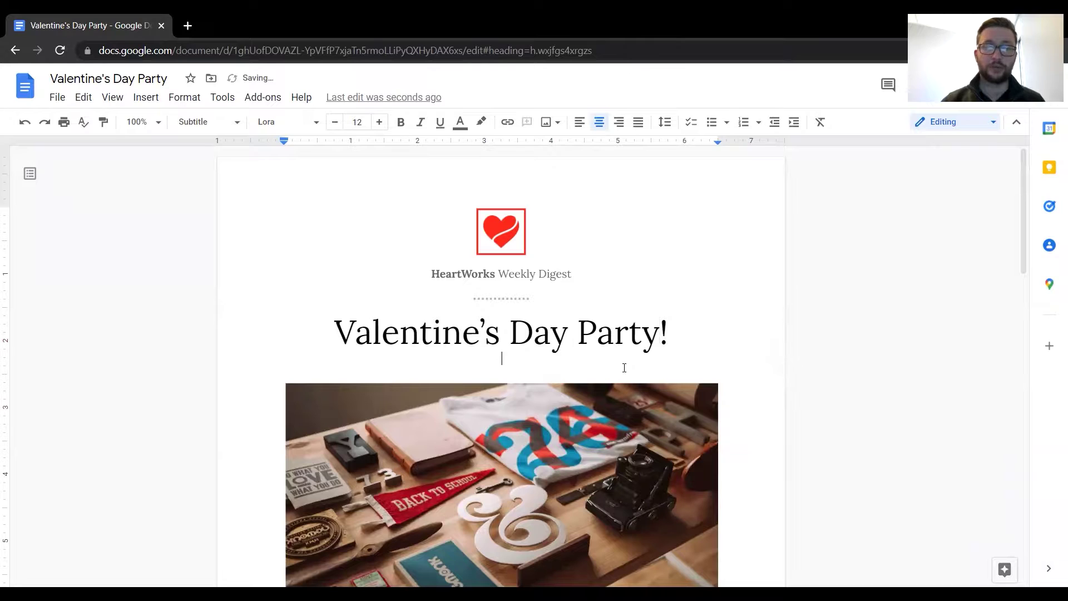
{"action": "scroll", "coordinate": [618, 370], "scroll_direction": "down", "scroll_amount": 2}
{"action": "scroll", "coordinate": [578, 373], "scroll_direction": "down", "scroll_amount": 3}
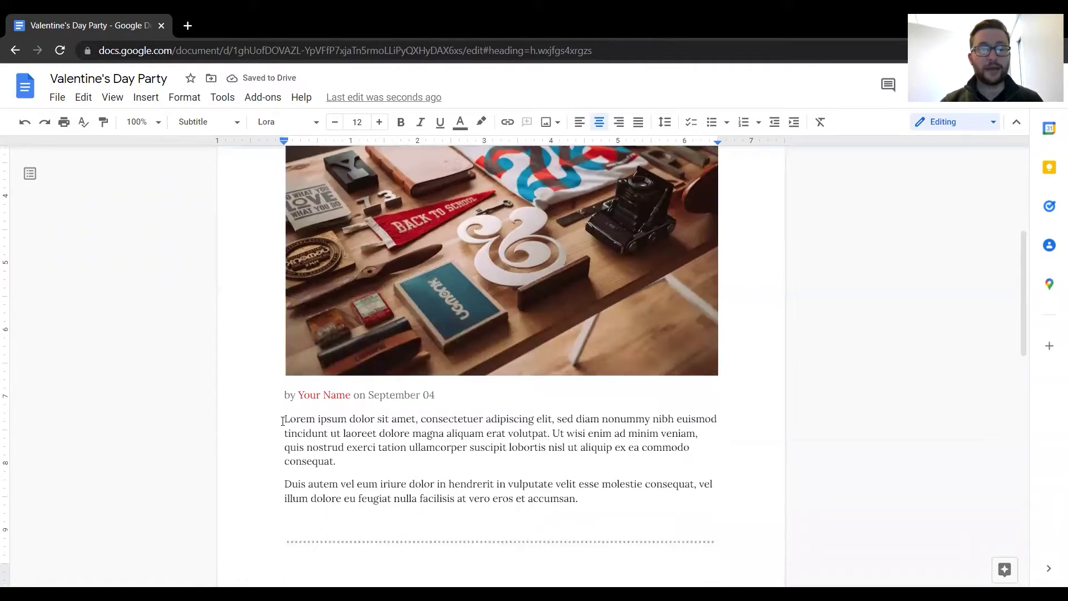
{"action": "left_click_drag", "start_coordinate": [285, 418], "coordinate": [595, 497]}
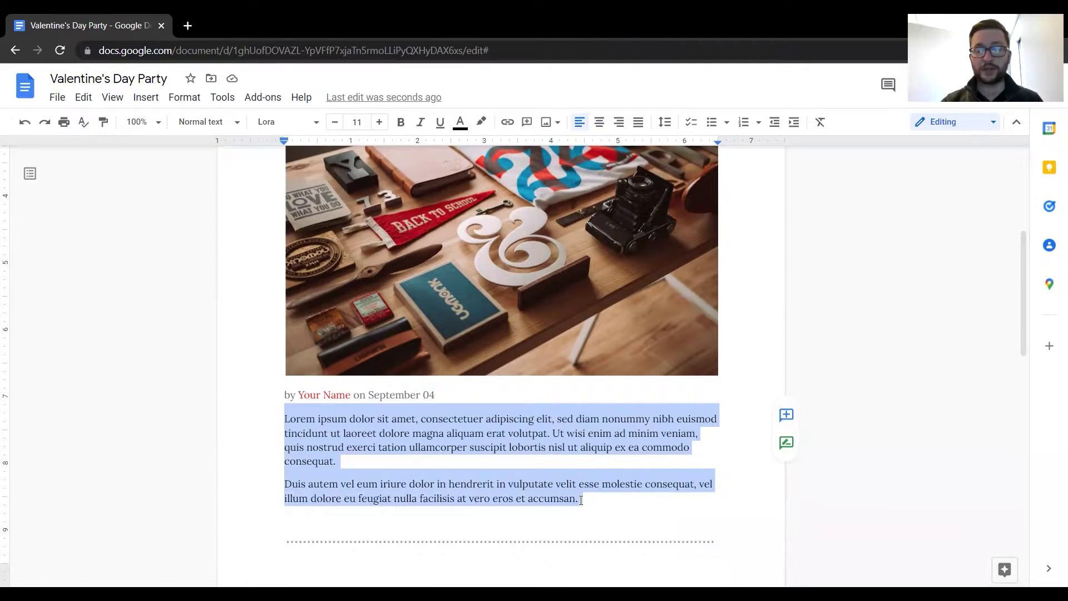
{"action": "key", "text": "BackSpace"}
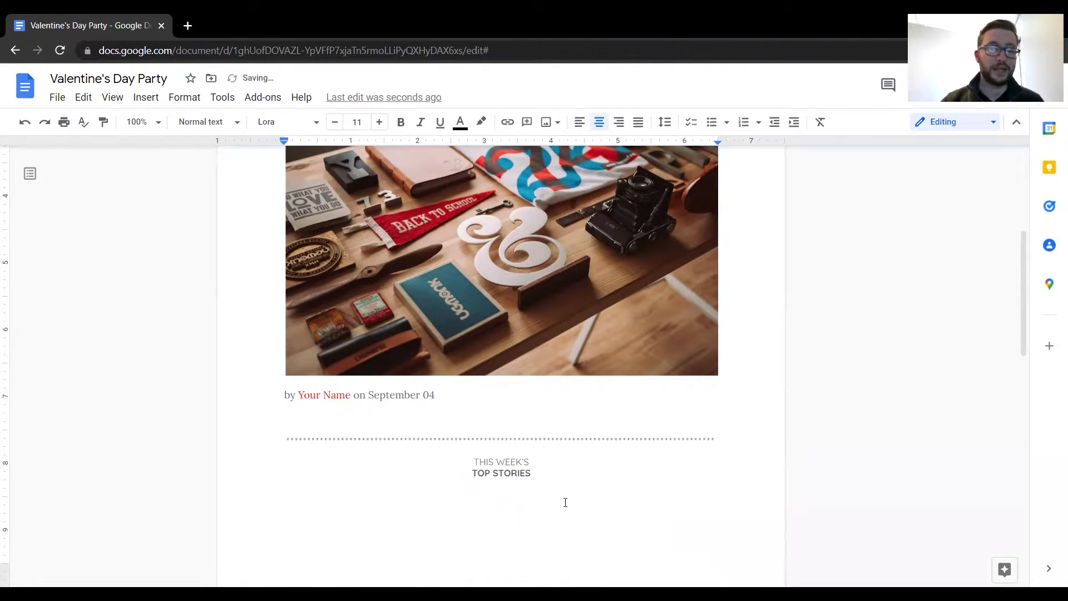
- Delete everything from the "This Week's Top Stories" heading through the footer logo and address at the end of the document
{"action": "scroll", "coordinate": [565, 502], "scroll_direction": "down", "scroll_amount": 3}
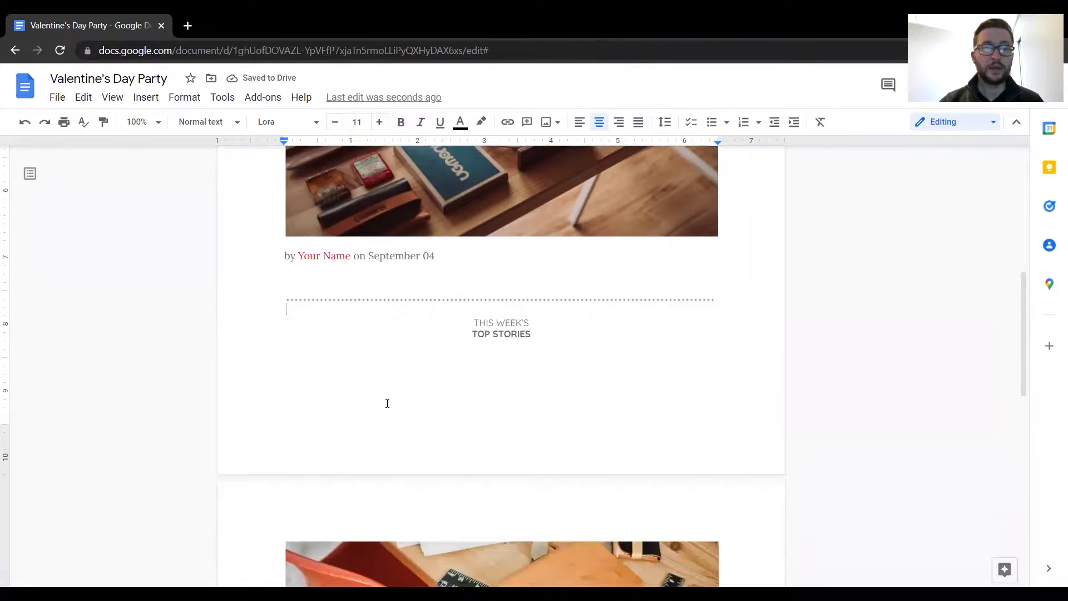
{"action": "scroll", "coordinate": [387, 403], "scroll_direction": "up", "scroll_amount": 8}
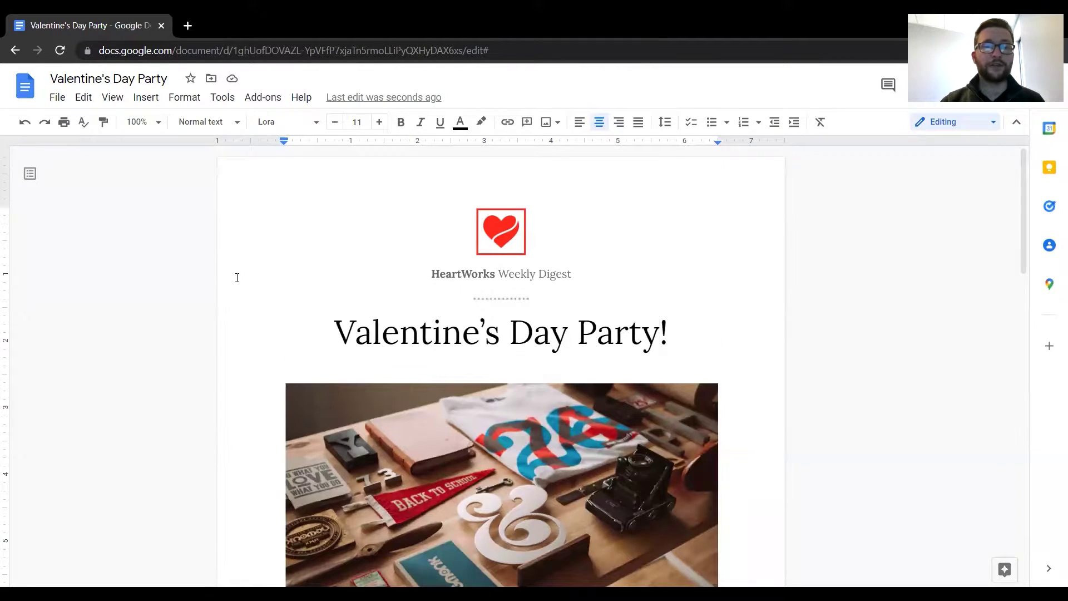
{"action": "scroll", "coordinate": [245, 284], "scroll_direction": "down", "scroll_amount": 20}
{"action": "scroll", "coordinate": [297, 476], "scroll_direction": "up", "scroll_amount": 10}
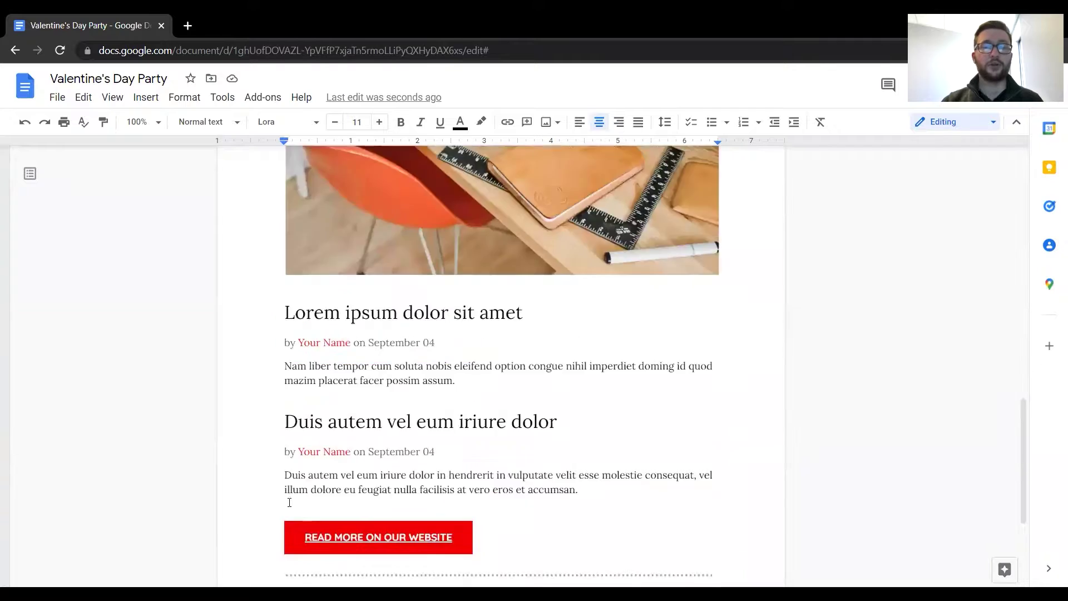
{"action": "scroll", "coordinate": [303, 468], "scroll_direction": "down", "scroll_amount": 3}
{"action": "scroll", "coordinate": [304, 469], "scroll_direction": "down", "scroll_amount": 3}
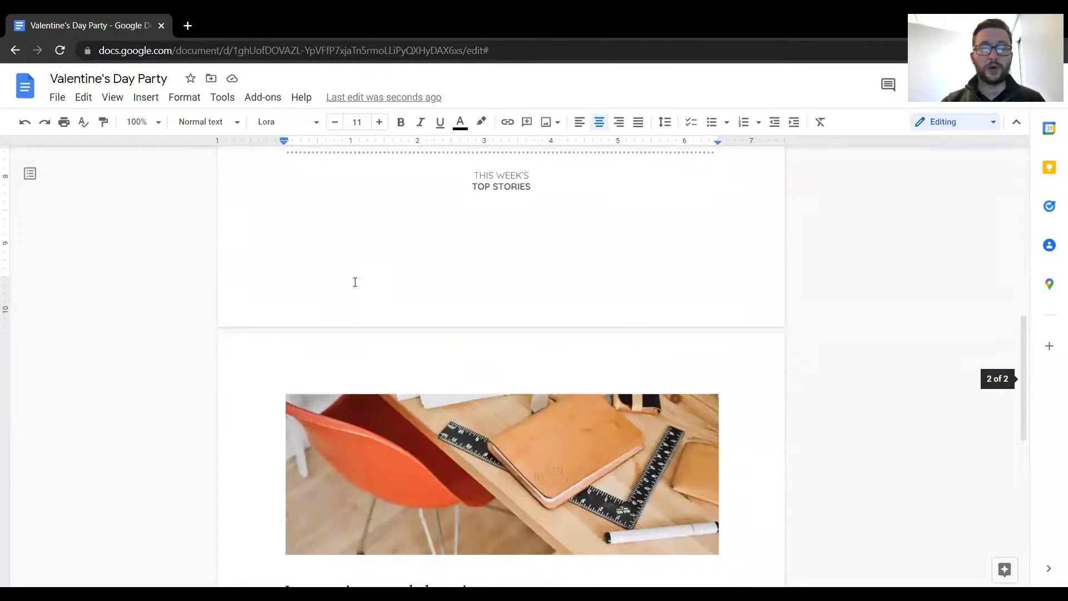
{"action": "left_click_drag", "start_coordinate": [431, 174], "coordinate": [577, 467]}
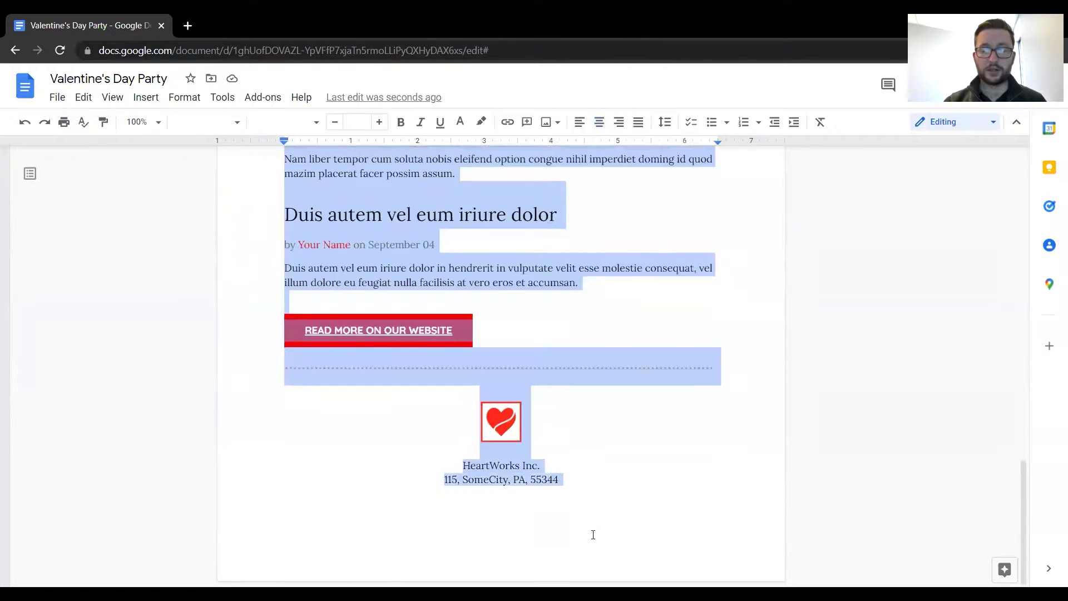
{"action": "key", "text": "BackSpace"}
{"action": "scroll", "coordinate": [594, 538], "scroll_direction": "up", "scroll_amount": 5}
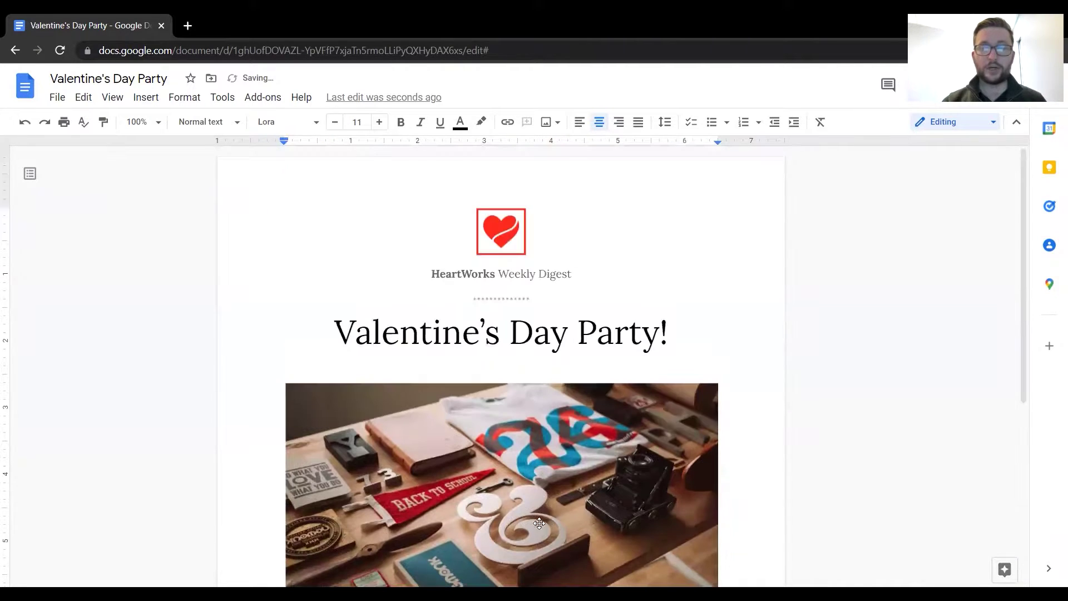
{"action": "scroll", "coordinate": [433, 451], "scroll_direction": "down", "scroll_amount": 5}
{"action": "scroll", "coordinate": [433, 452], "scroll_direction": "up", "scroll_amount": 5}
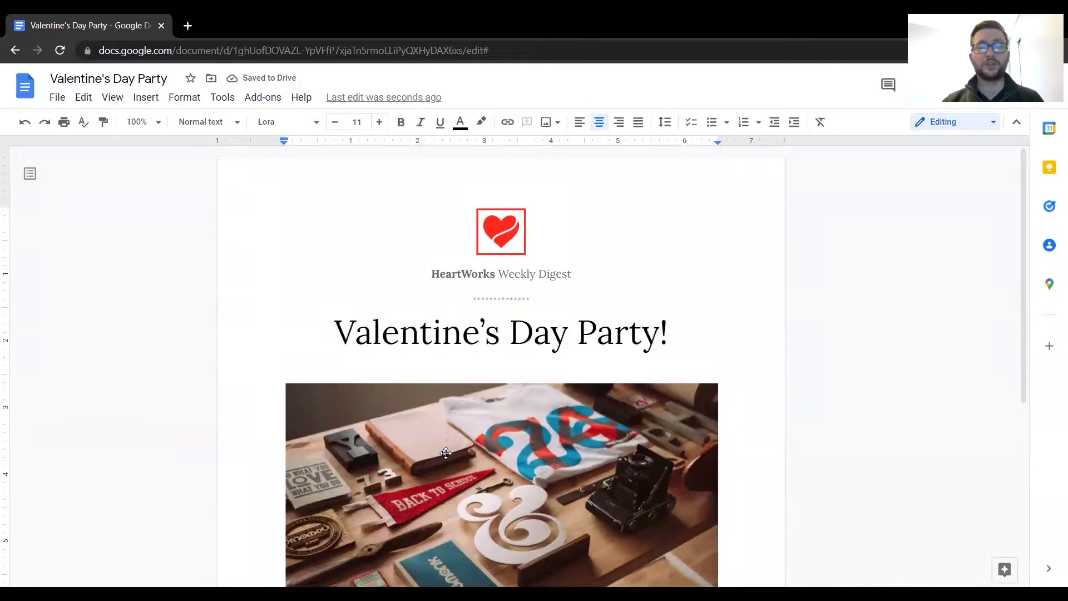
- Replace the photo under the headline with yorkshire-terrier-g6f4f17d6d_1920, uploaded from the In Progress > DD Mini Class Google Docs folder on the shared drive
{"action": "scroll", "coordinate": [448, 445], "scroll_direction": "down", "scroll_amount": 3}
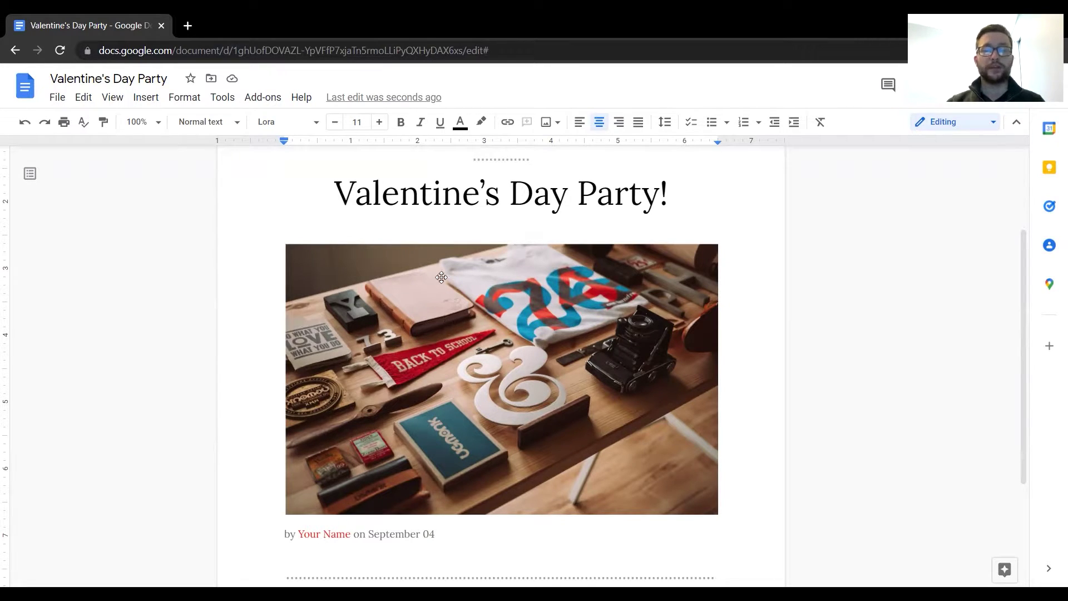
{"action": "left_click", "coordinate": [423, 412]}
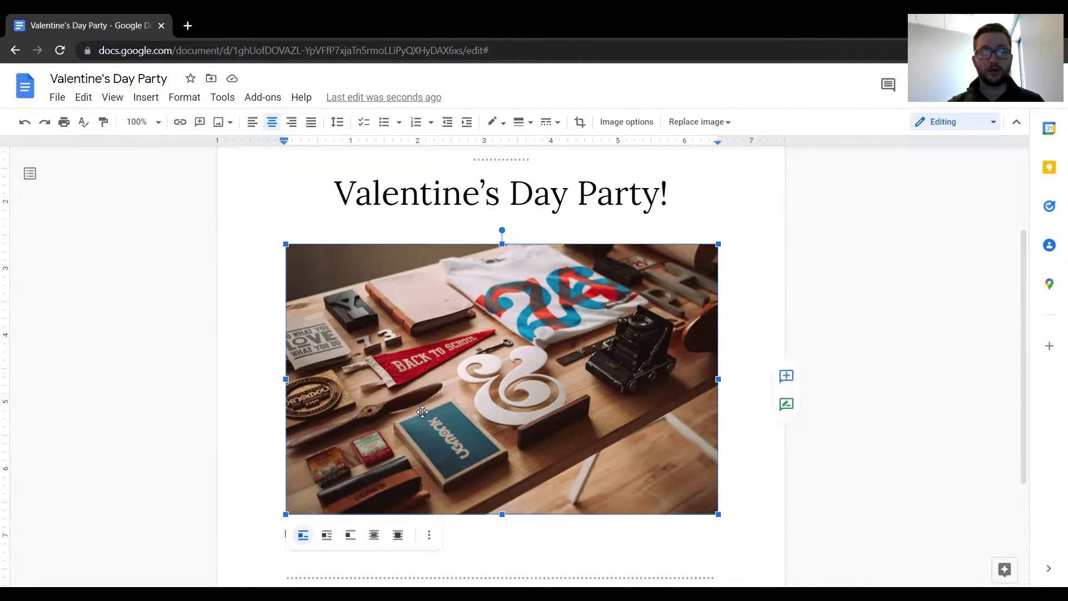
{"action": "left_click", "coordinate": [145, 97]}
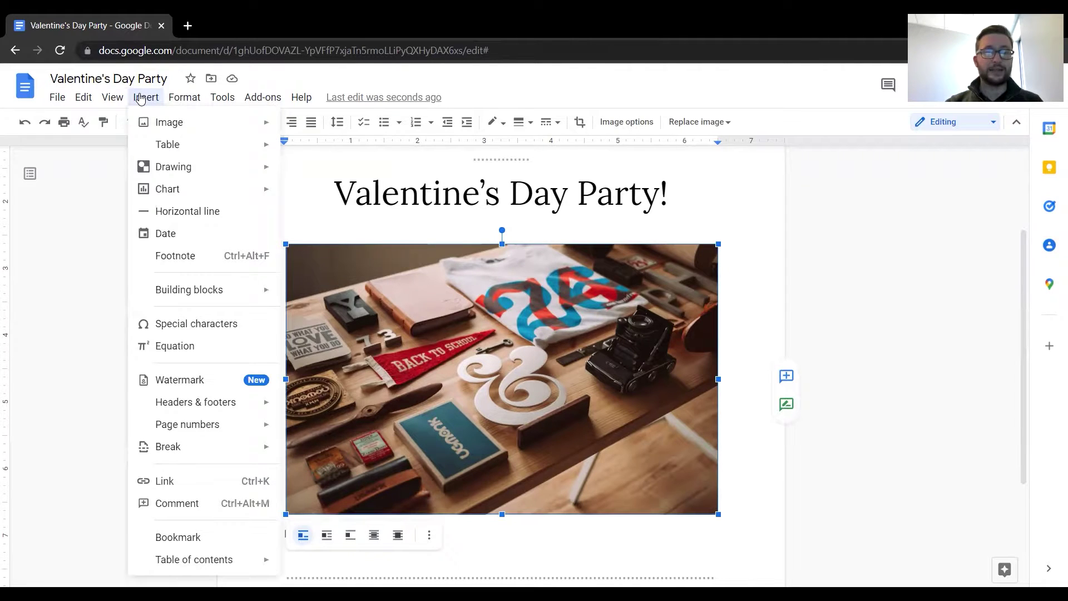
{"action": "mouse_move", "coordinate": [154, 123]}
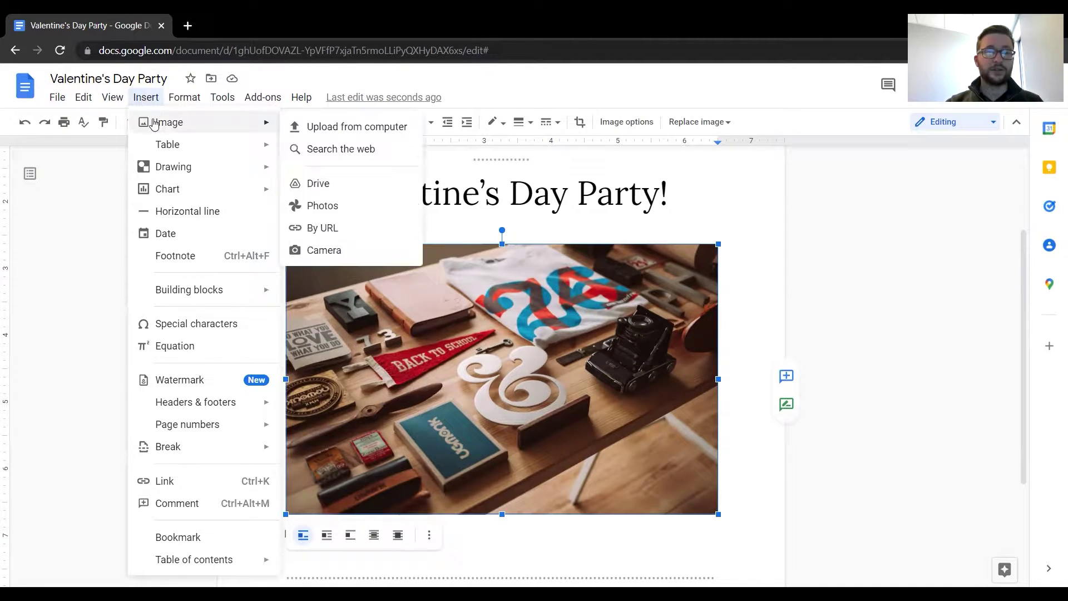
{"action": "left_click", "coordinate": [311, 127]}
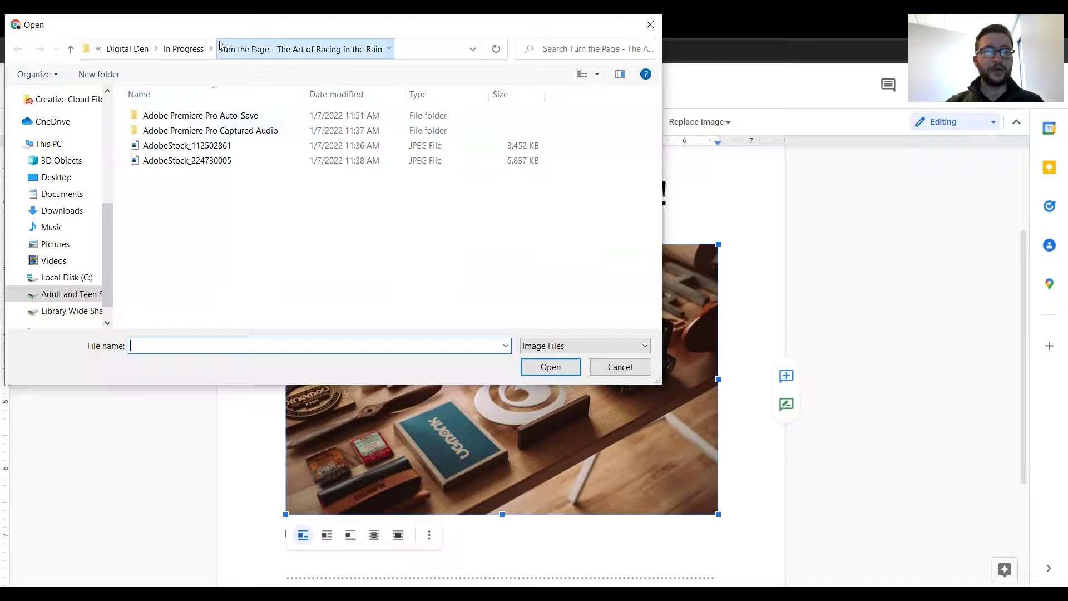
{"action": "left_click", "coordinate": [192, 47]}
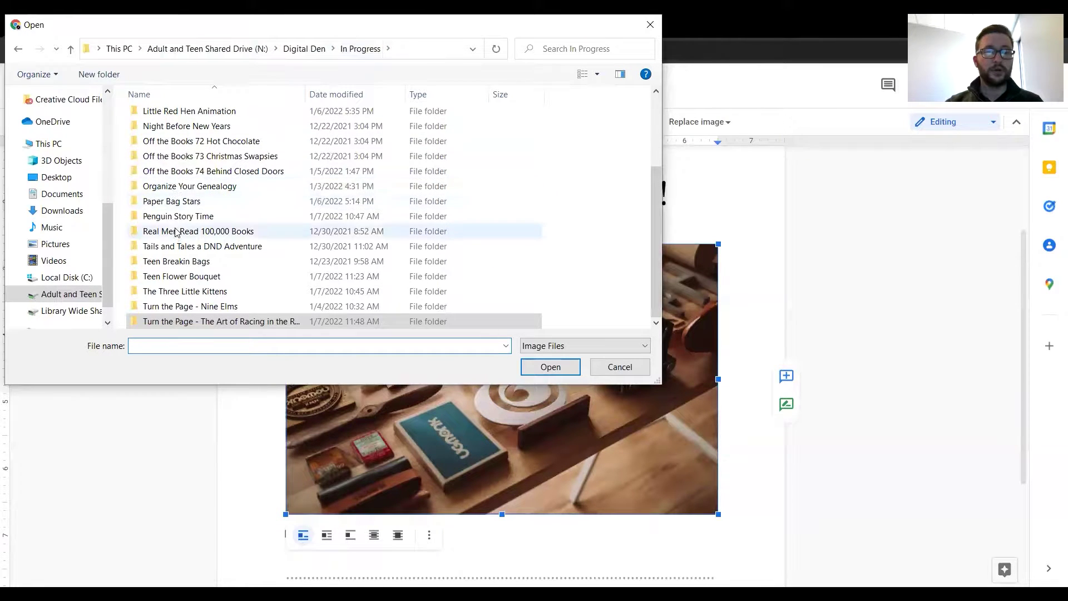
{"action": "scroll", "coordinate": [182, 183], "scroll_direction": "up", "scroll_amount": 3}
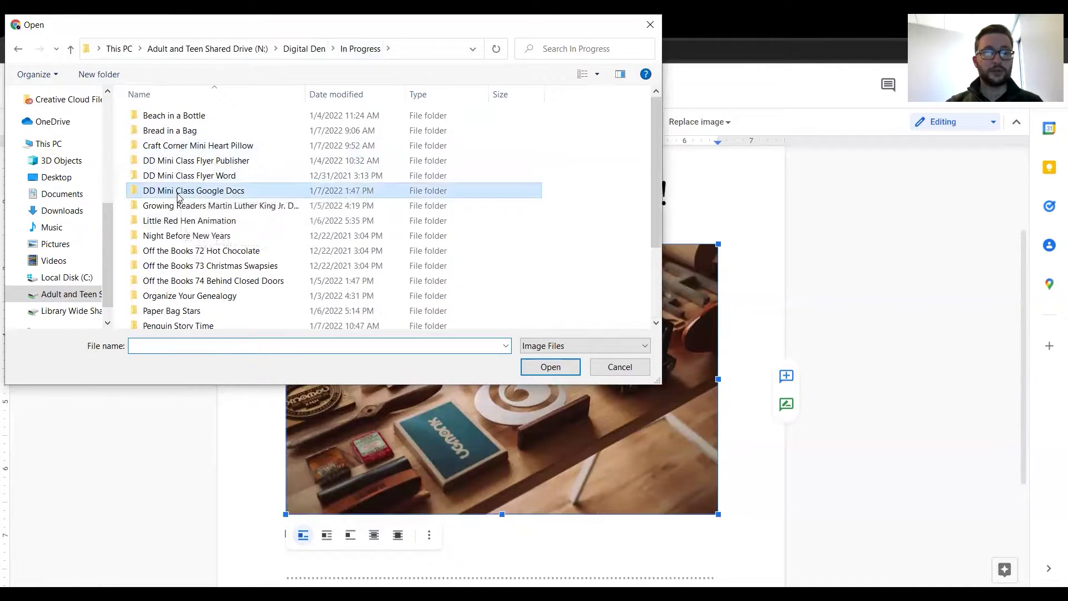
{"action": "double_click", "coordinate": [181, 191]}
{"action": "left_click", "coordinate": [226, 115]}
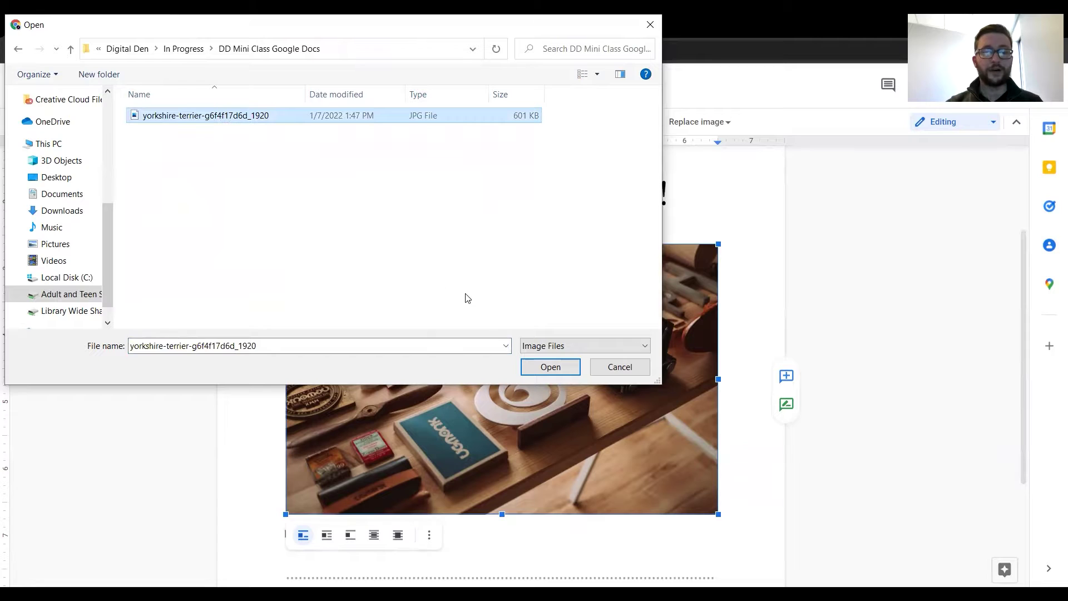
{"action": "left_click", "coordinate": [538, 369]}
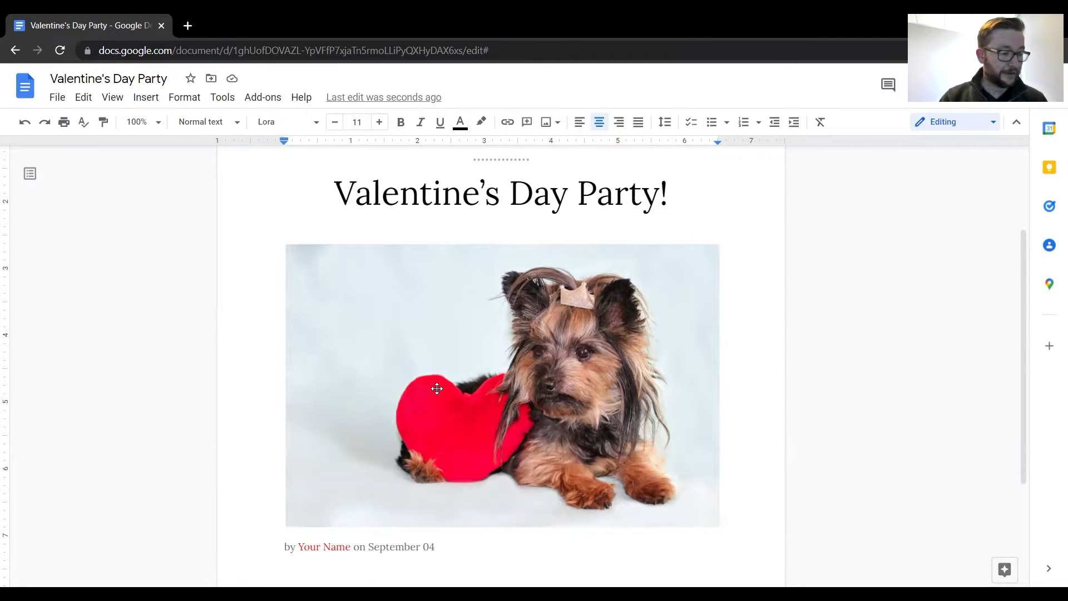
- Replace the byline under the dog photo with "7pm-9pm on February 14th"
{"action": "scroll", "coordinate": [437, 378], "scroll_direction": "up", "scroll_amount": 1}
{"action": "scroll", "coordinate": [496, 365], "scroll_direction": "down", "scroll_amount": 1}
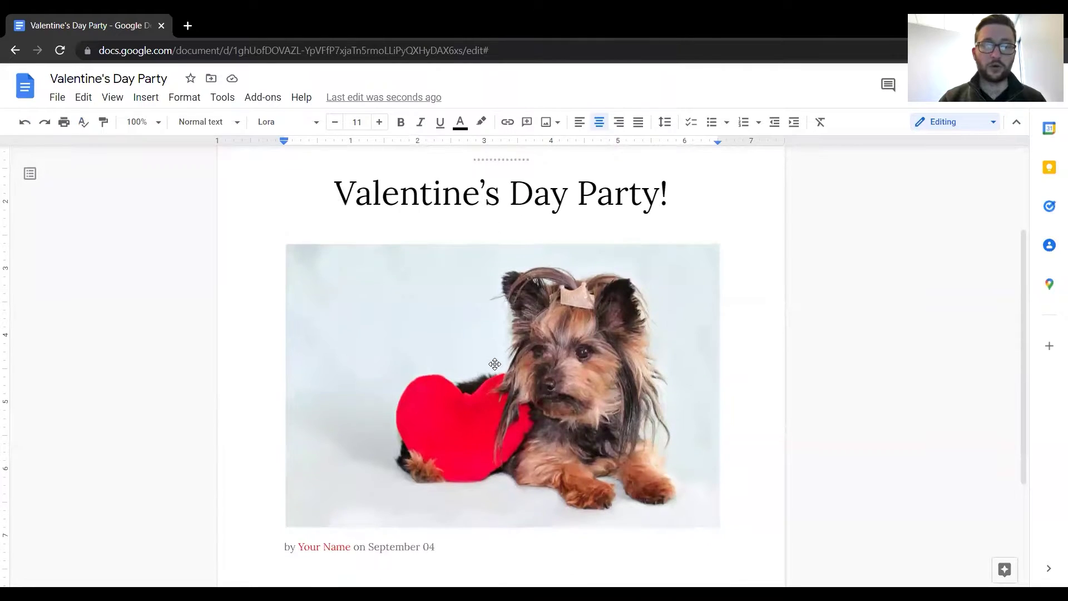
{"action": "scroll", "coordinate": [495, 364], "scroll_direction": "down", "scroll_amount": 1}
{"action": "left_click", "coordinate": [304, 477]}
{"action": "left_click_drag", "start_coordinate": [287, 478], "coordinate": [437, 473]}
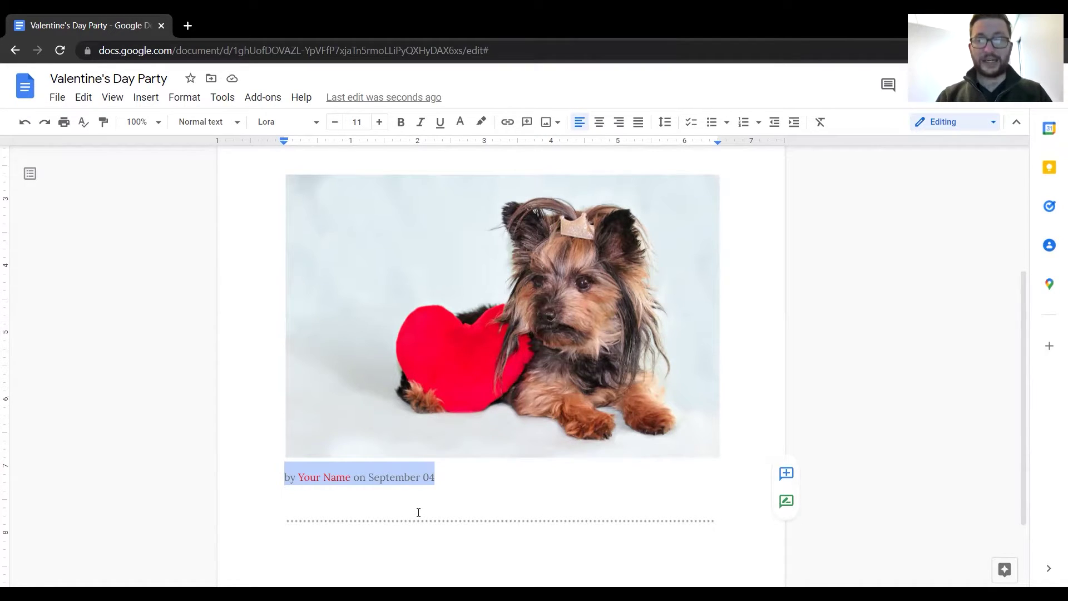
{"action": "type", "text": "7pm"}
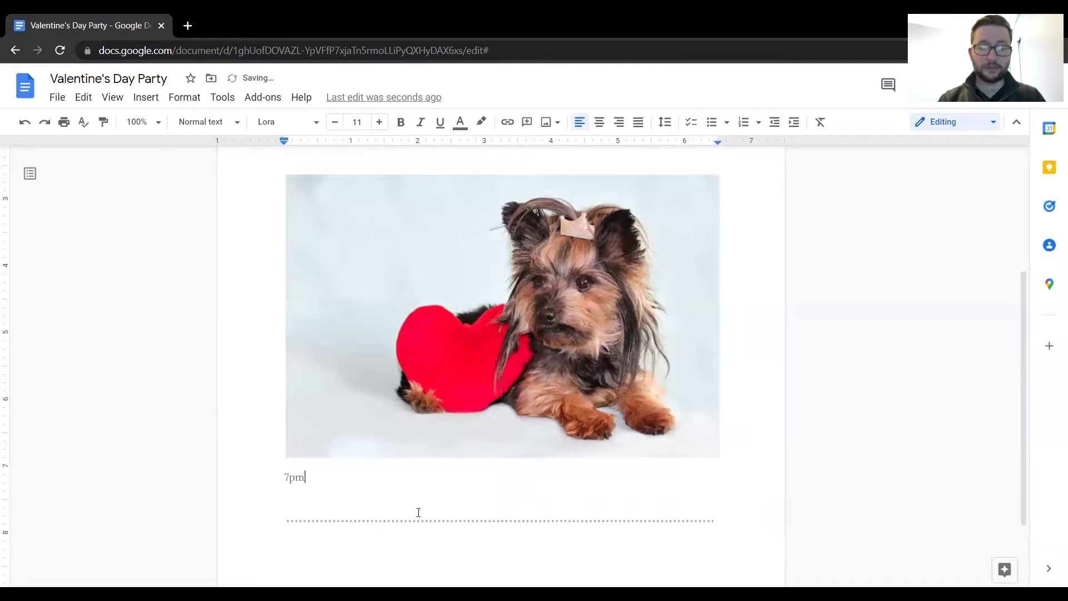
{"action": "type", "text": "-9pm"}
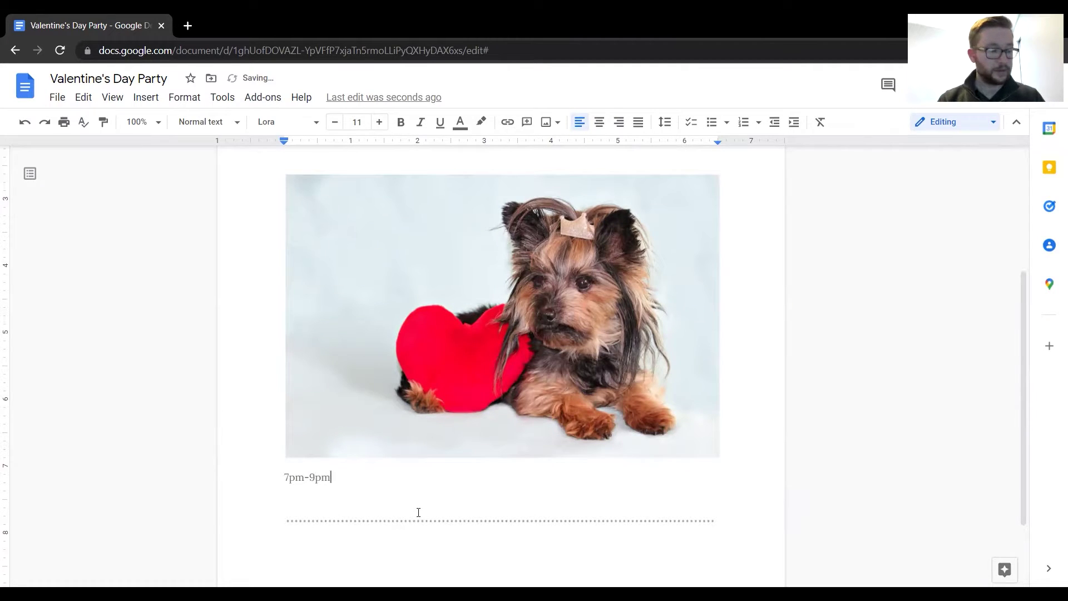
{"action": "type", "text": " on"}
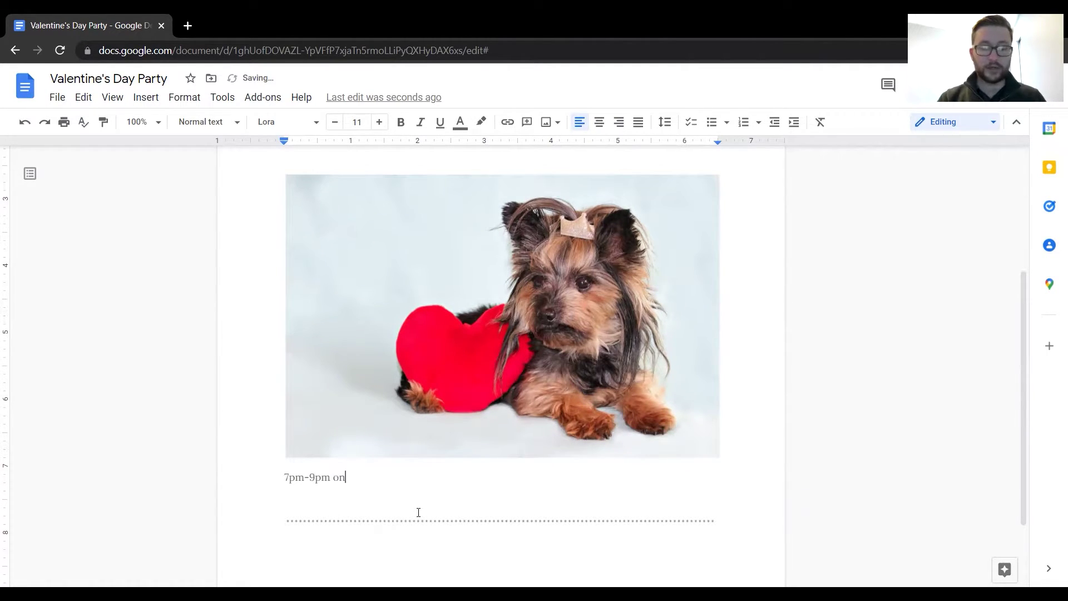
{"action": "type", "text": " Februar"}
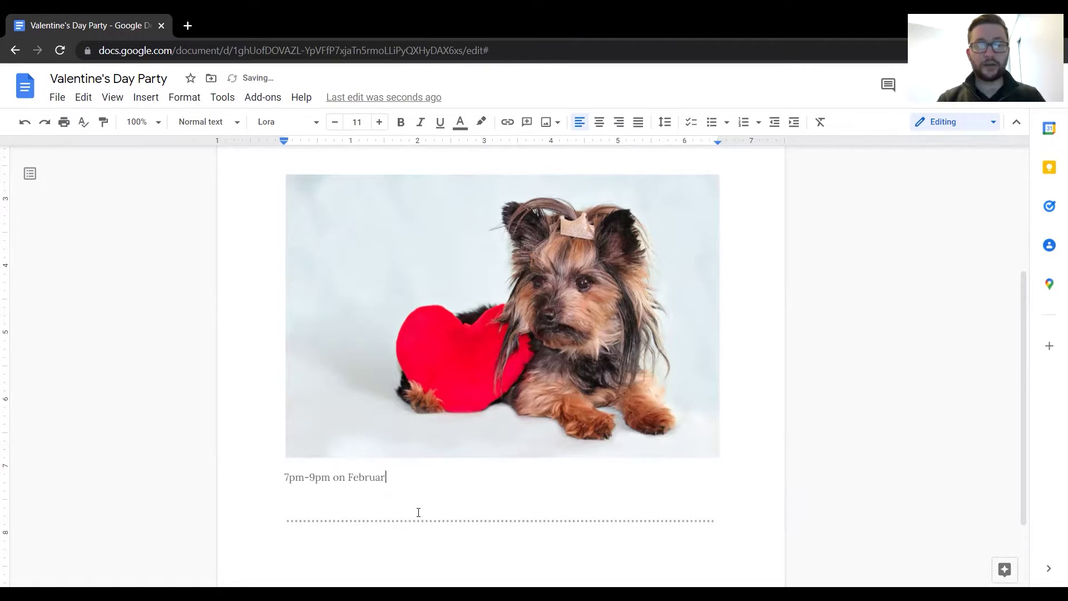
{"action": "type", "text": "y 14th"}
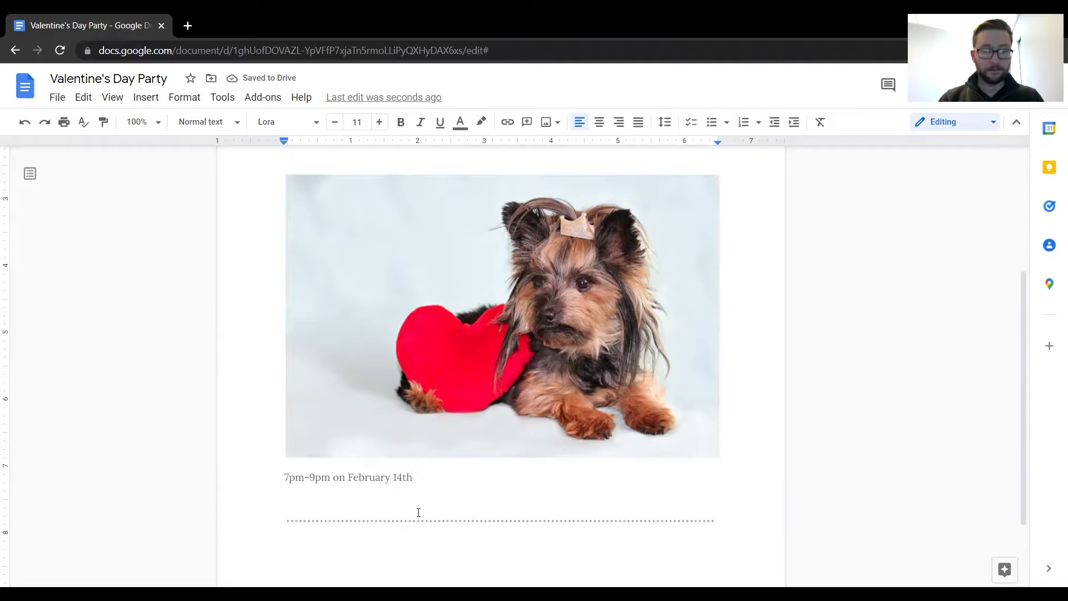
- Remove the blank space between the date line and the dotted divider
{"action": "key", "text": "BackSpace"}
{"action": "key", "text": "ctrl+shift+e"}
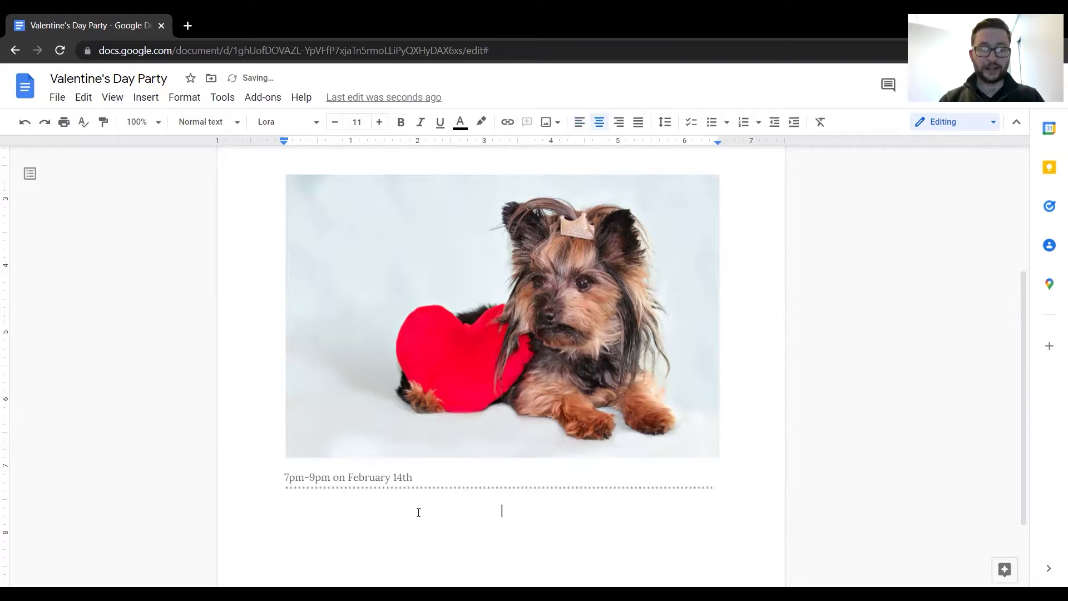
{"action": "left_click", "coordinate": [460, 488]}
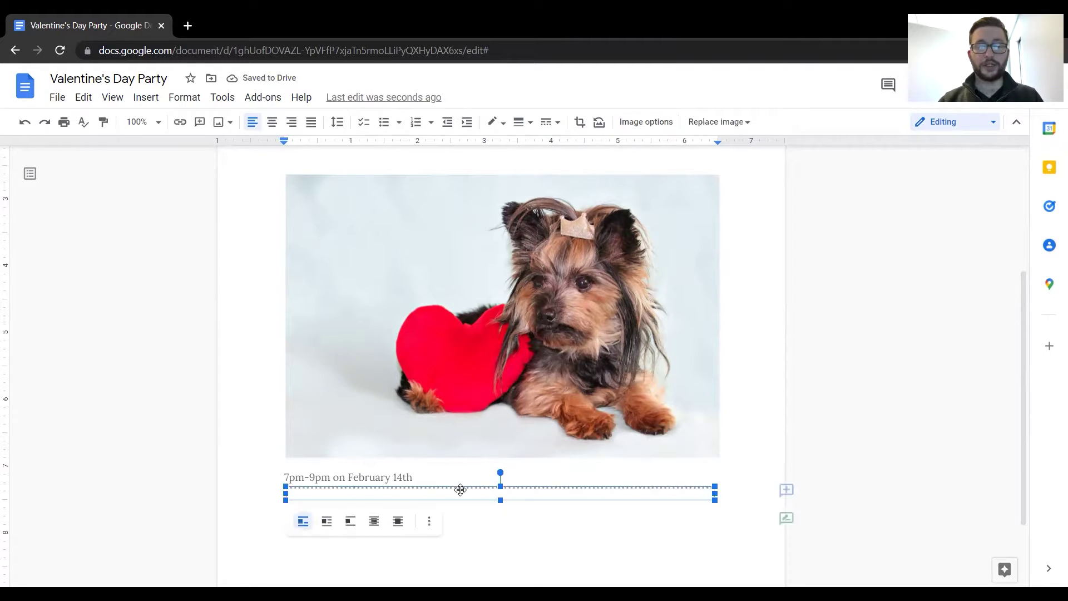
- Add the centred line "BYOB - Bring Your Own Buddy!" below the dotted divider
{"action": "left_click", "coordinate": [463, 521]}
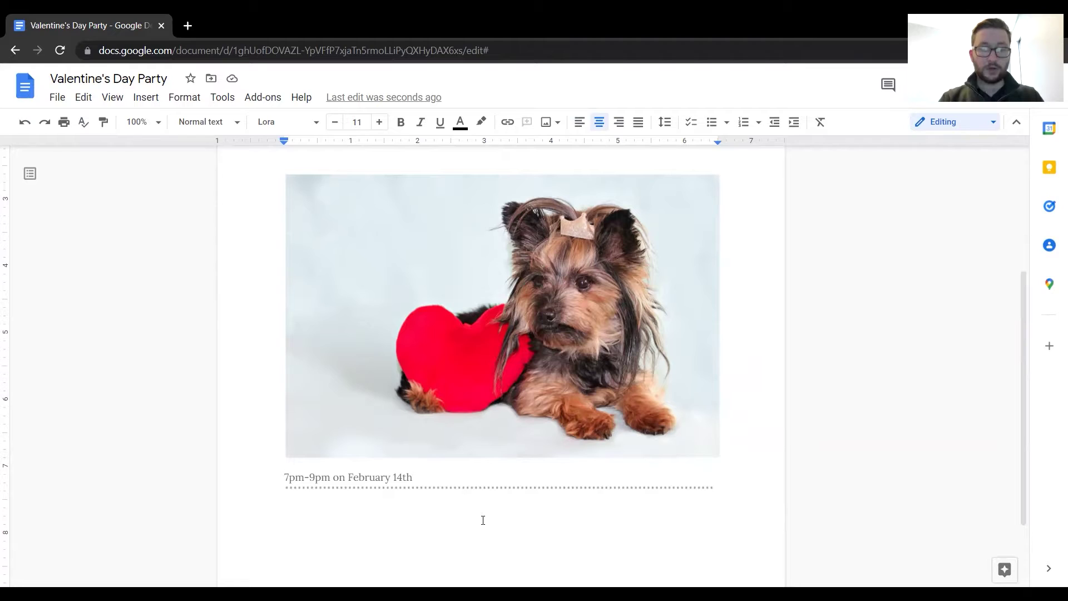
{"action": "type", "text": "B"}
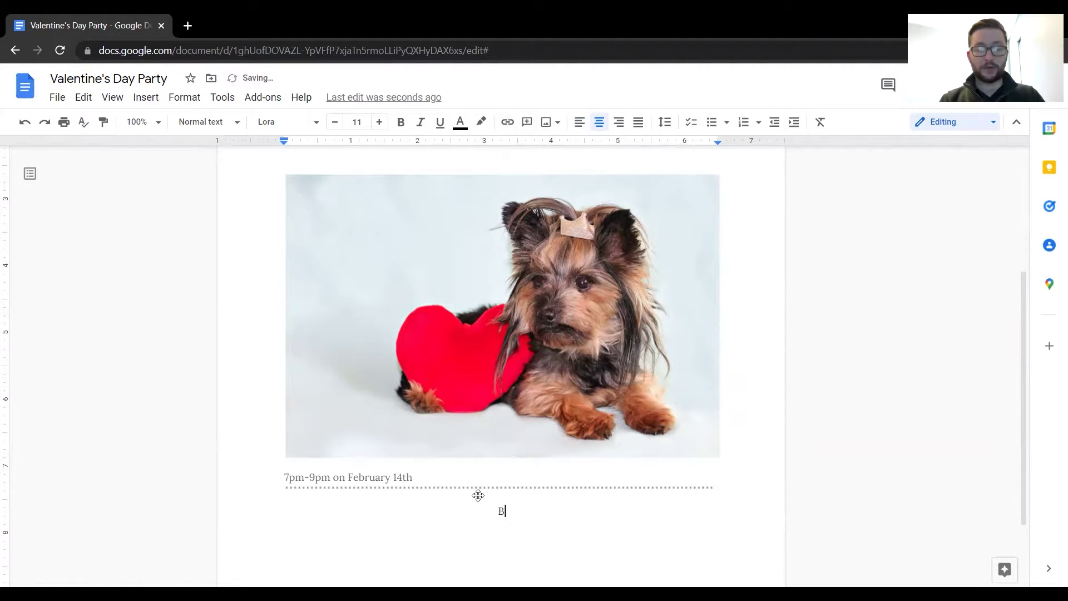
{"action": "type", "text": "YOB - Bring your Own"}
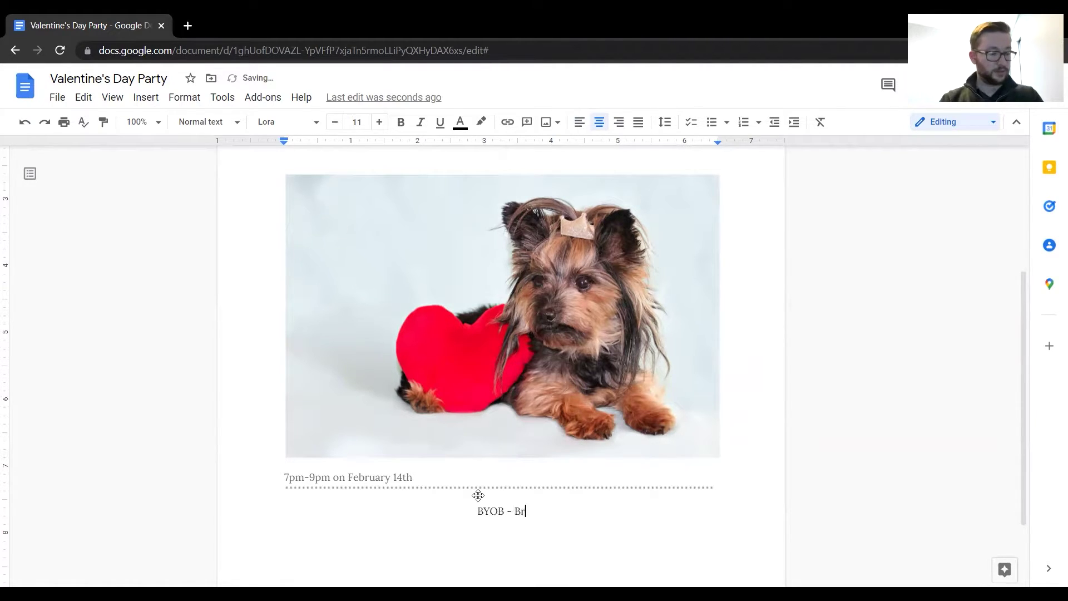
{"action": "key", "text": "BackSpace"}
{"action": "key", "text": "BackSpace"}
{"action": "key", "text": "BackSpace"}
{"action": "key", "text": "BackSpace"}
{"action": "key", "text": "BackSpace"}
{"action": "key", "text": "BackSpace"}
{"action": "key", "text": "BackSpace"}
{"action": "key", "text": "BackSpace"}
{"action": "key", "text": "BackSpace"}
{"action": "type", "text": "Your Own Buddy"}
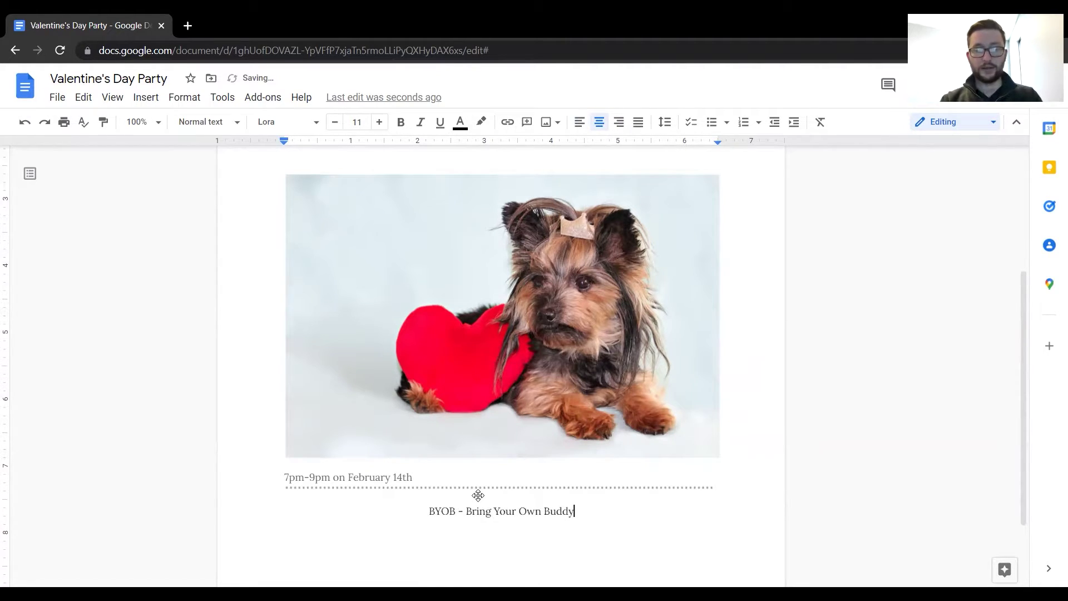
{"action": "type", "text": "!"}
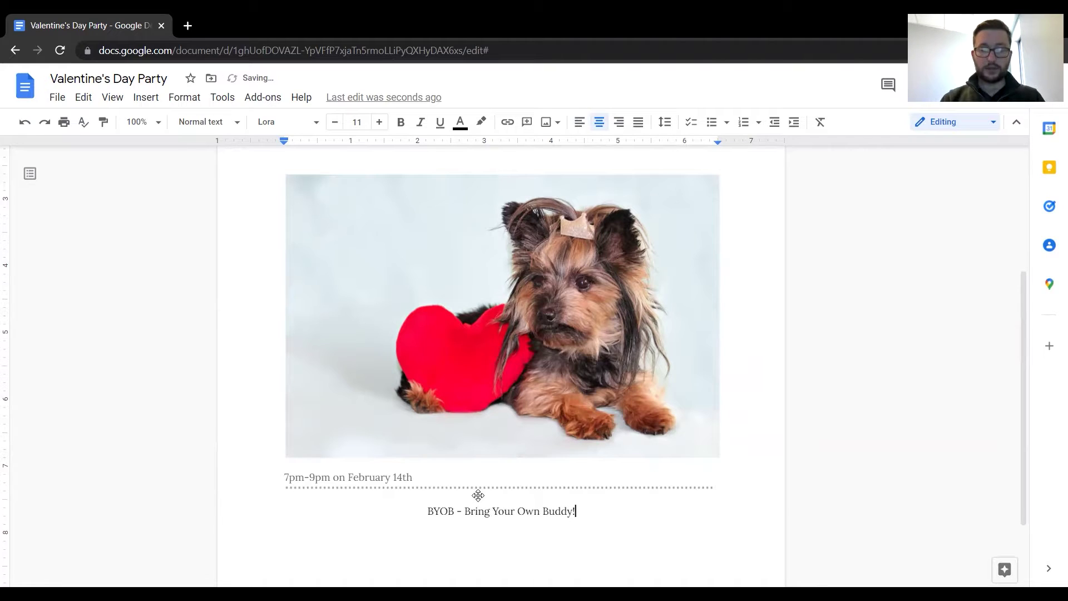
- Apply the Heading 2 style to the whole "BYOB - Bring Your Own Buddy!" line
{"action": "key", "text": "shift+Up"}
{"action": "key", "text": "shift+Down"}
{"action": "key", "text": "ctrl+shift+Left"}
{"action": "key", "text": "ctrl+shift+Left"}
{"action": "key", "text": "ctrl+shift+Left"}
{"action": "key", "text": "ctrl+shift+Left"}
{"action": "key", "text": "ctrl+shift+Left"}
{"action": "key", "text": "ctrl+shift+Left"}
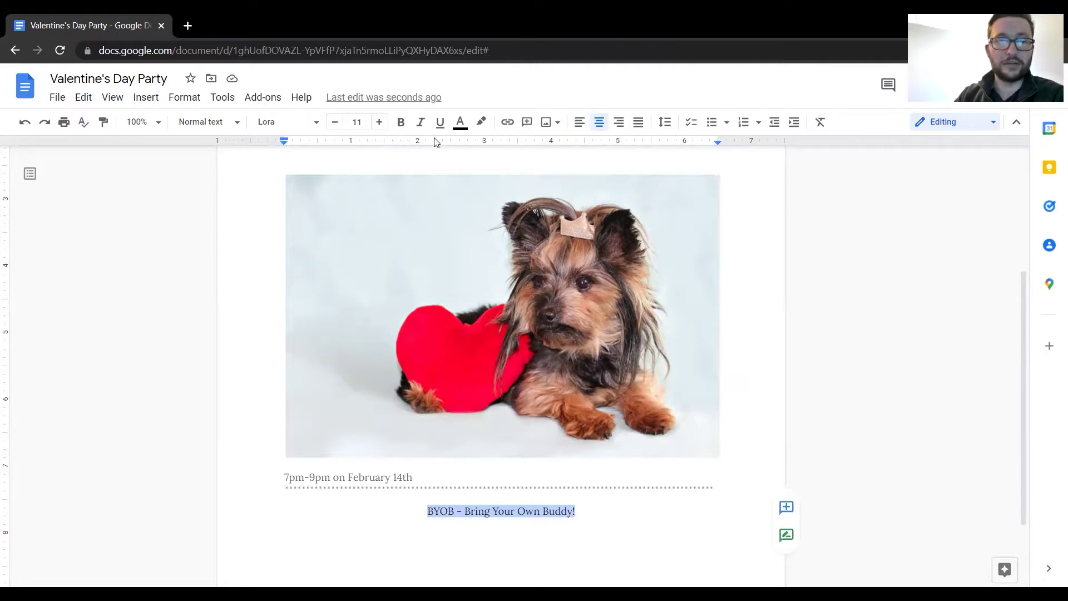
{"action": "left_click", "coordinate": [235, 123]}
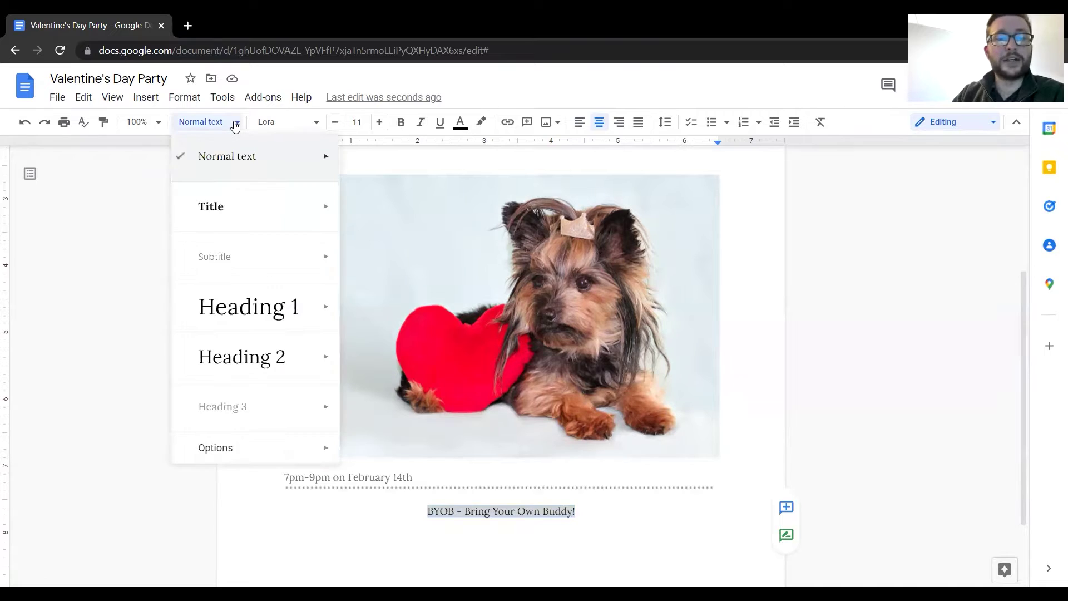
{"action": "left_click", "coordinate": [238, 361]}
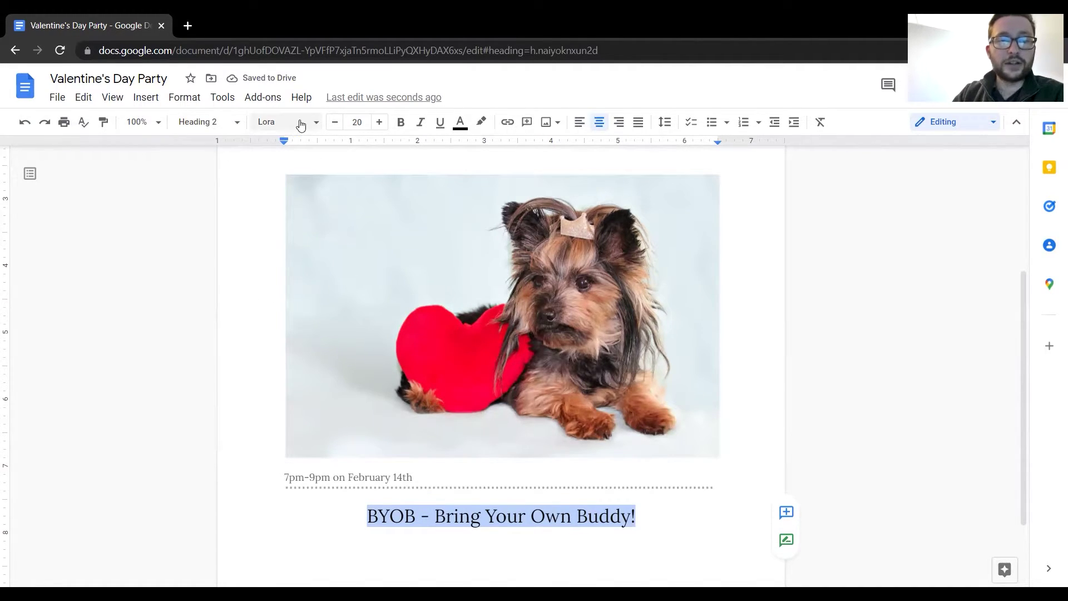
- Try the "BYOB - Bring Your Own Buddy!" line at font size 22, then reduce it to 19
{"action": "left_click", "coordinate": [377, 123]}
{"action": "left_click", "coordinate": [377, 122]}
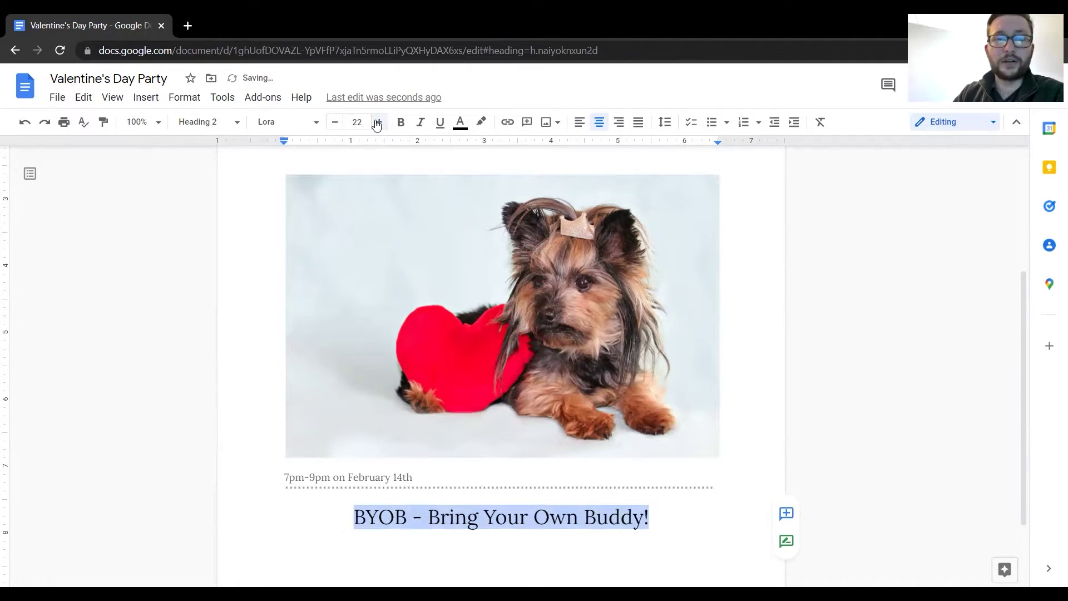
{"action": "left_click", "coordinate": [336, 123]}
{"action": "left_click", "coordinate": [335, 123]}
{"action": "left_click", "coordinate": [336, 122]}
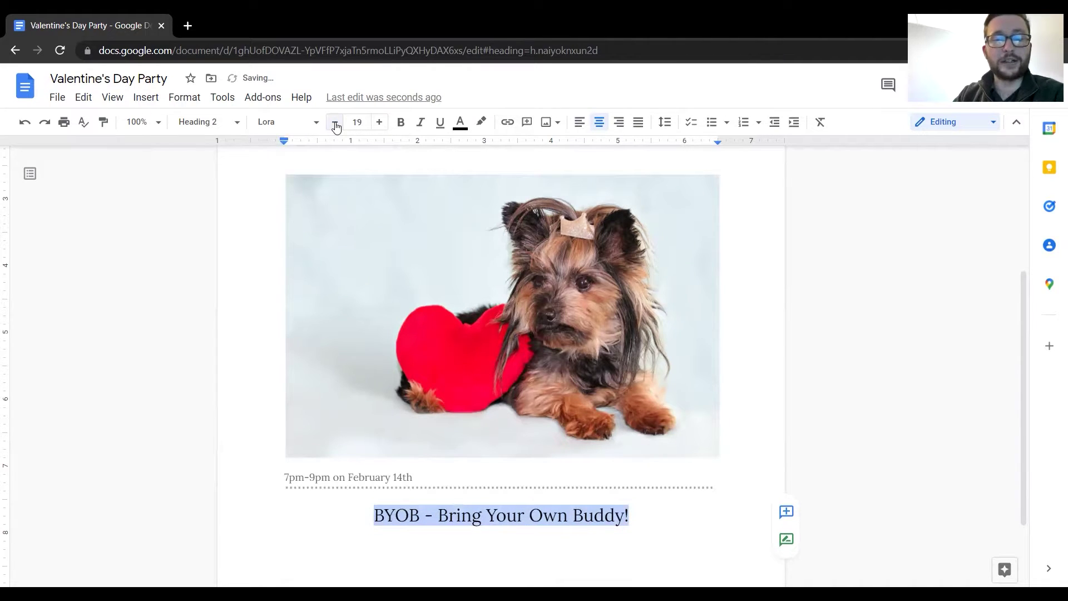
- Set the "BYOB - Bring Your Own Buddy!" line to font size 20 and the Playfair Display font
{"action": "left_click", "coordinate": [379, 122]}
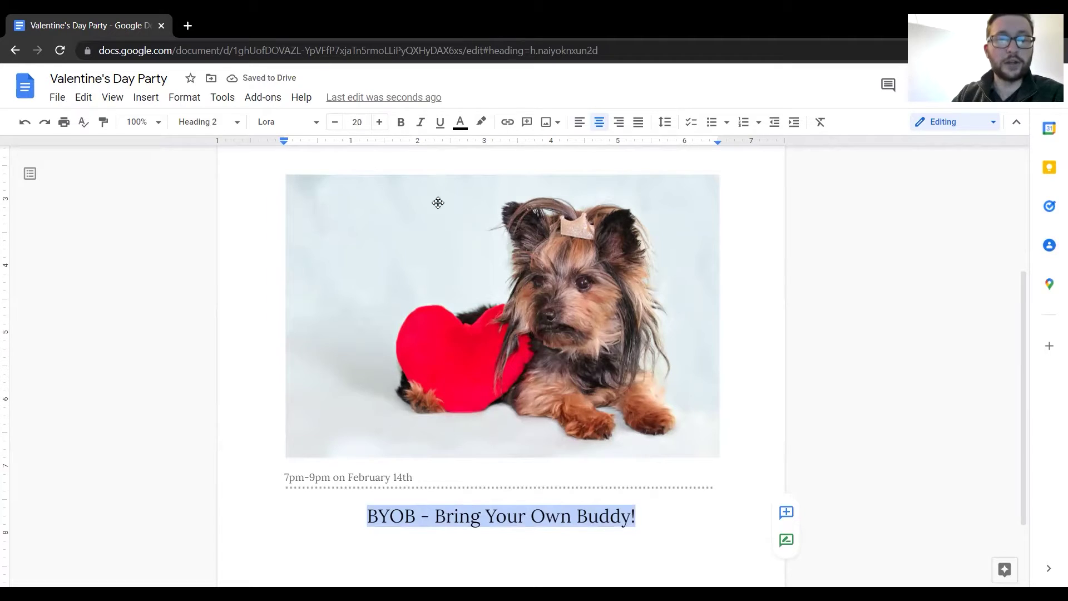
{"action": "left_click", "coordinate": [315, 123]}
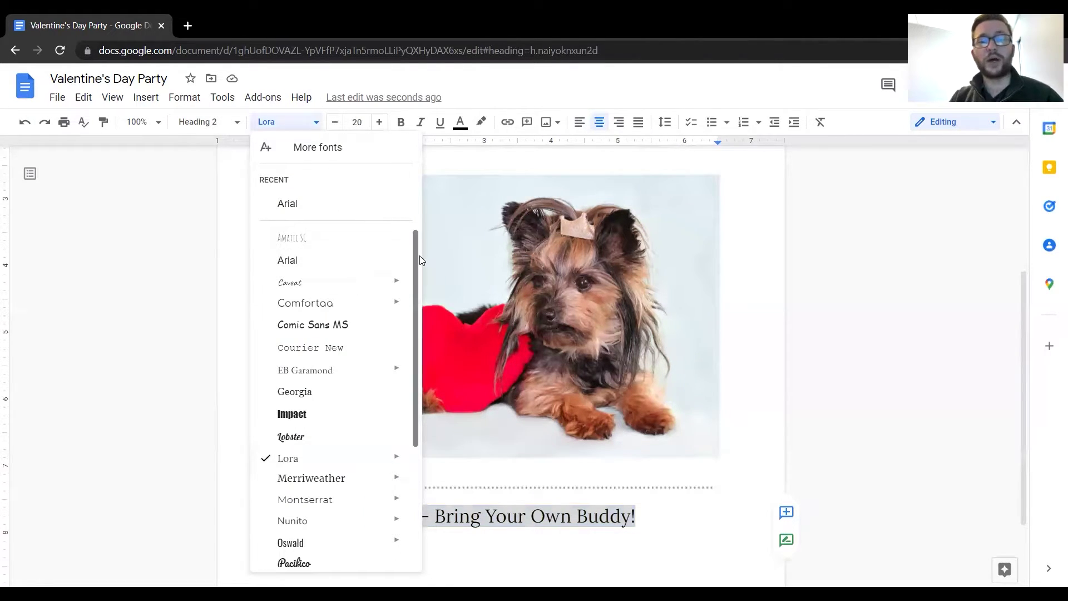
{"action": "left_click_drag", "start_coordinate": [419, 256], "coordinate": [418, 406]}
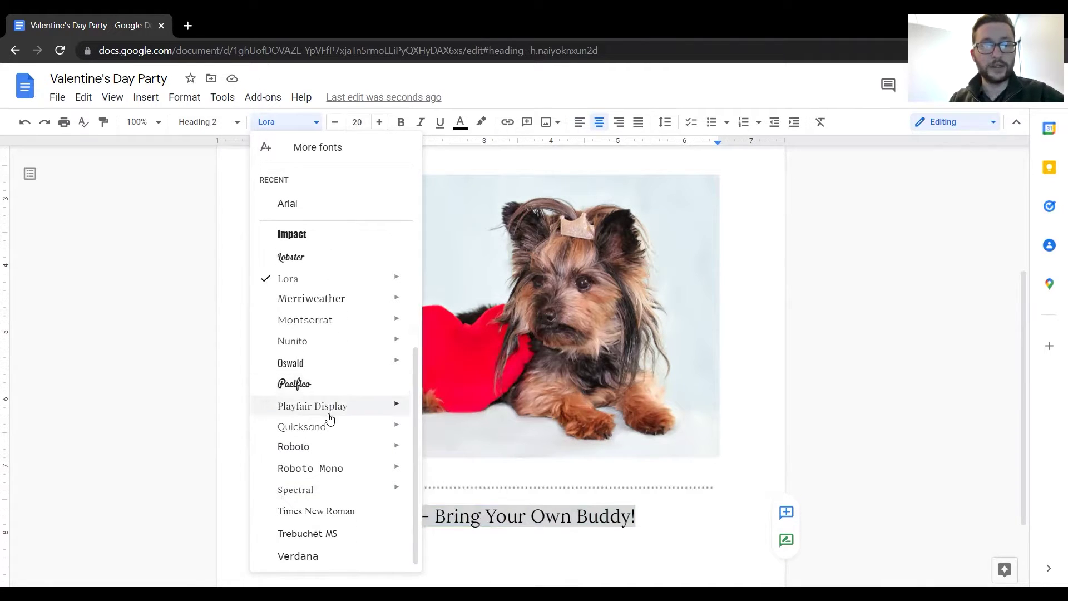
{"action": "left_click", "coordinate": [312, 407]}
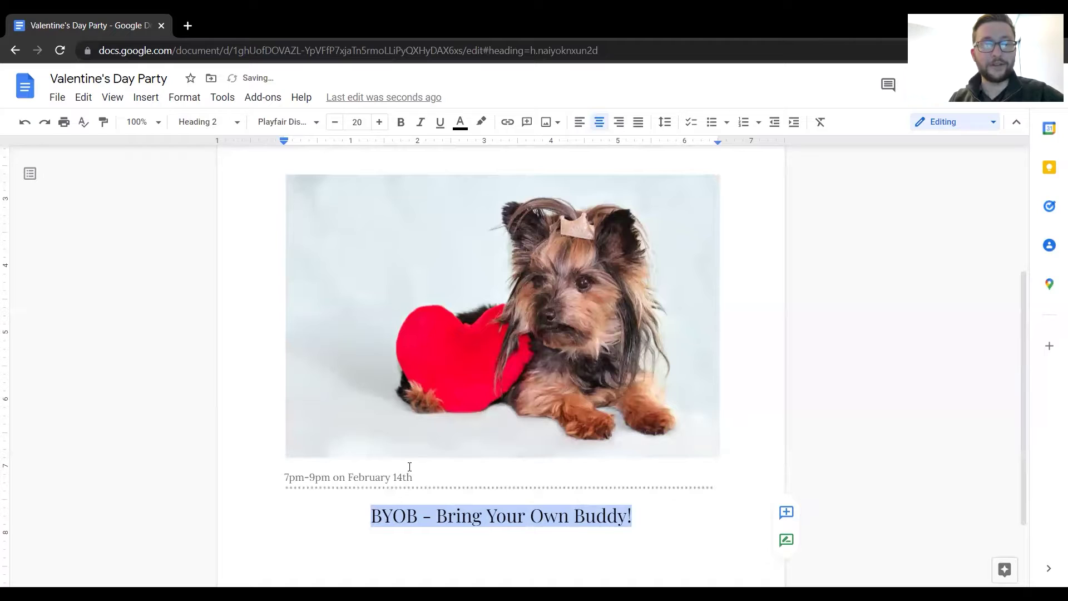
- Apply the Medium weight of Playfair Display to the "BYOB - Bring Your Own Buddy!" line
{"action": "left_click", "coordinate": [281, 123]}
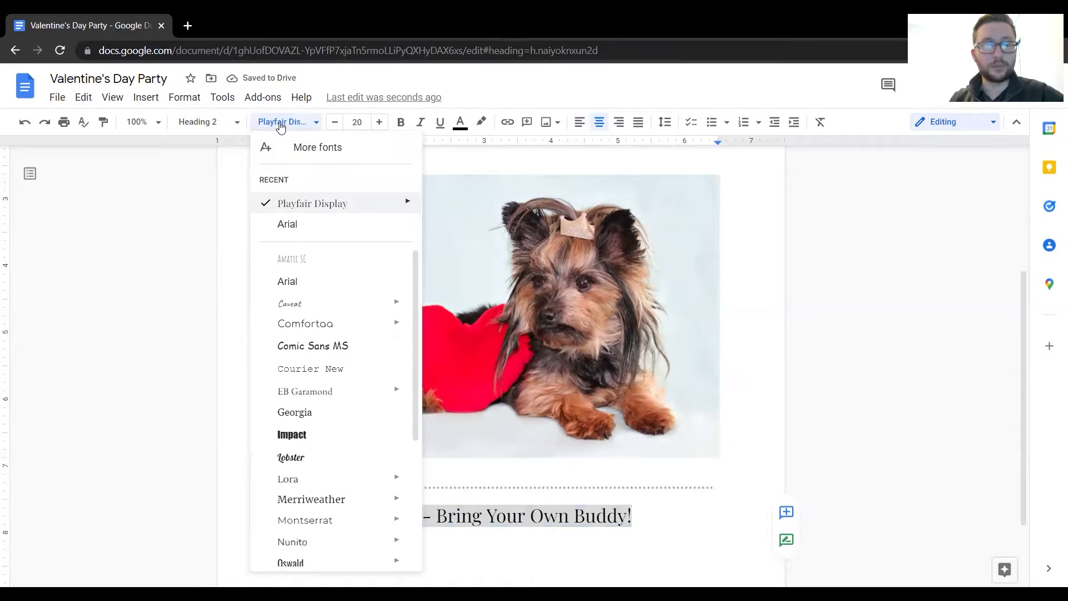
{"action": "mouse_move", "coordinate": [367, 199]}
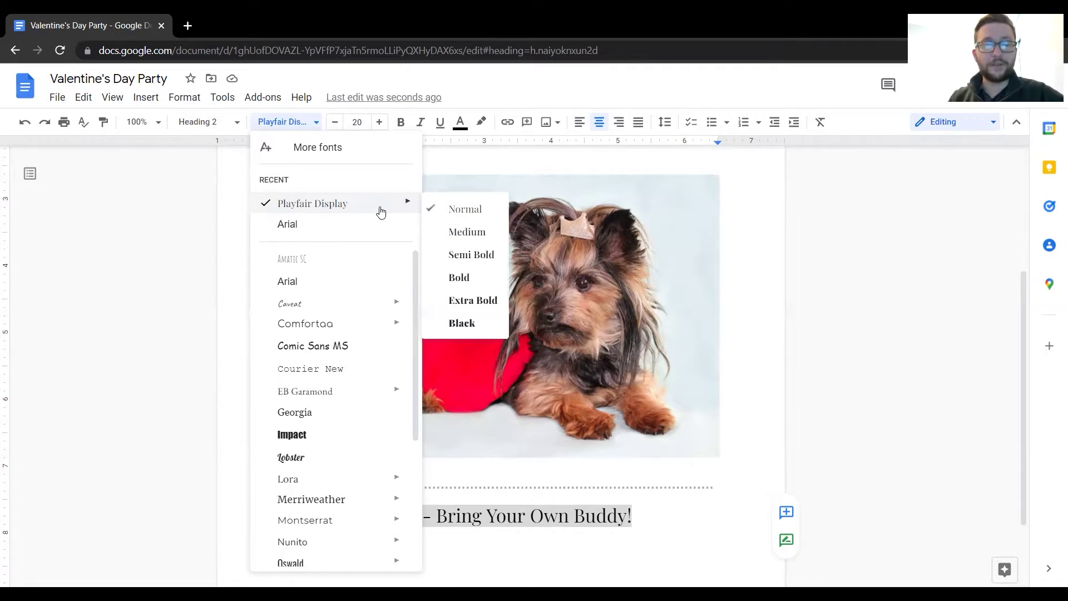
{"action": "mouse_move", "coordinate": [384, 305]}
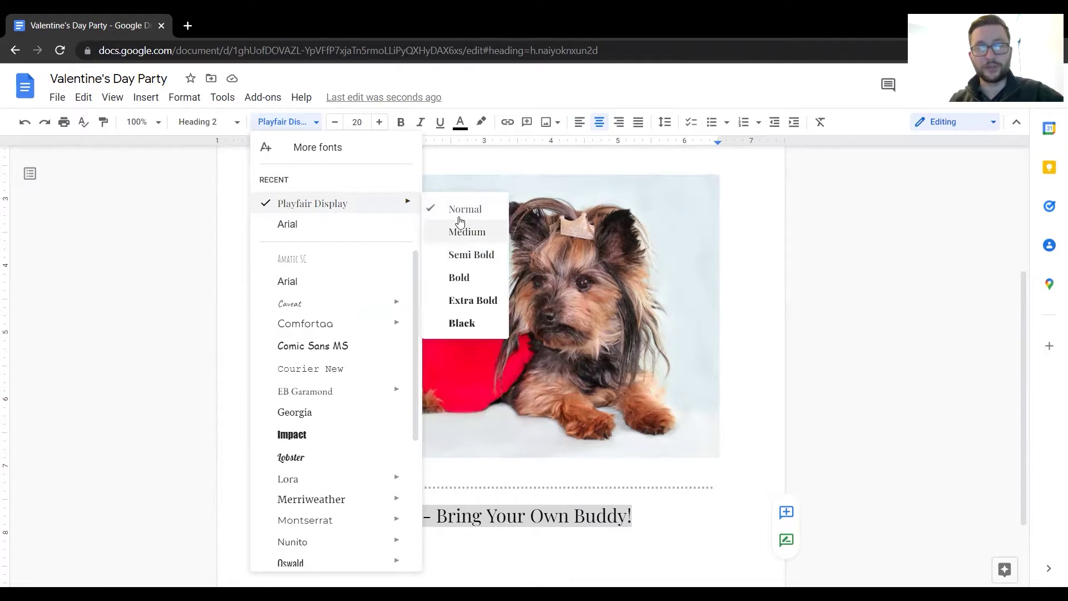
{"action": "left_click", "coordinate": [462, 233]}
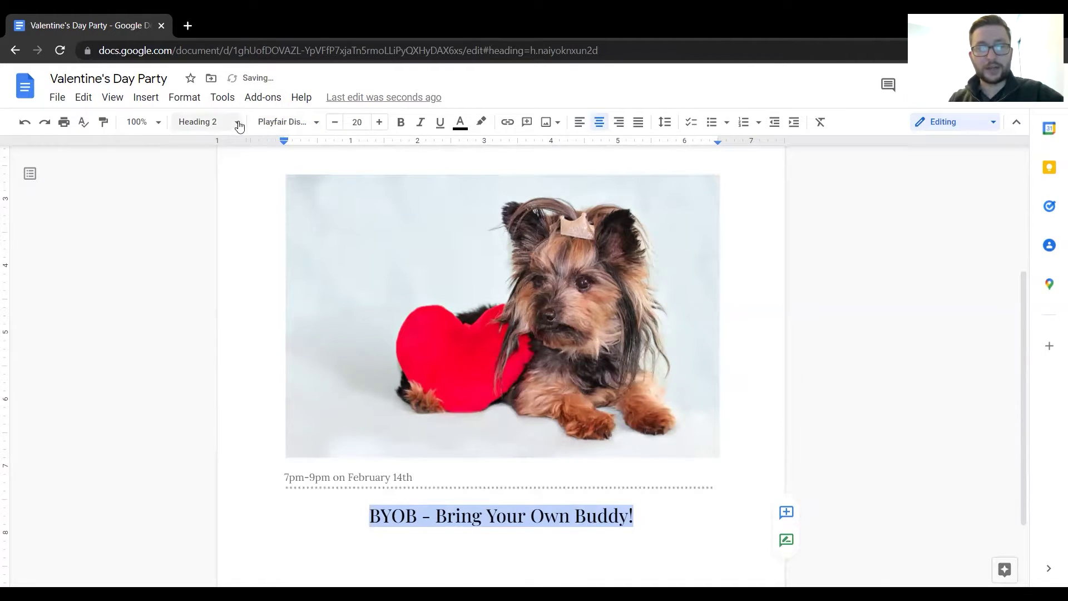
{"action": "left_click", "coordinate": [271, 124]}
{"action": "mouse_move", "coordinate": [345, 203]}
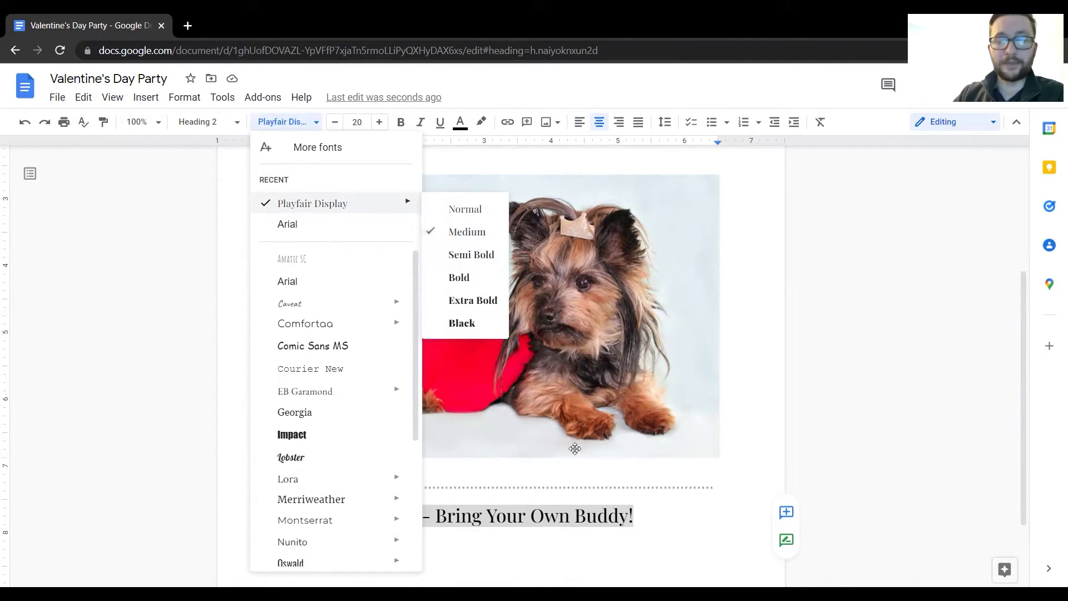
{"action": "left_click", "coordinate": [284, 129]}
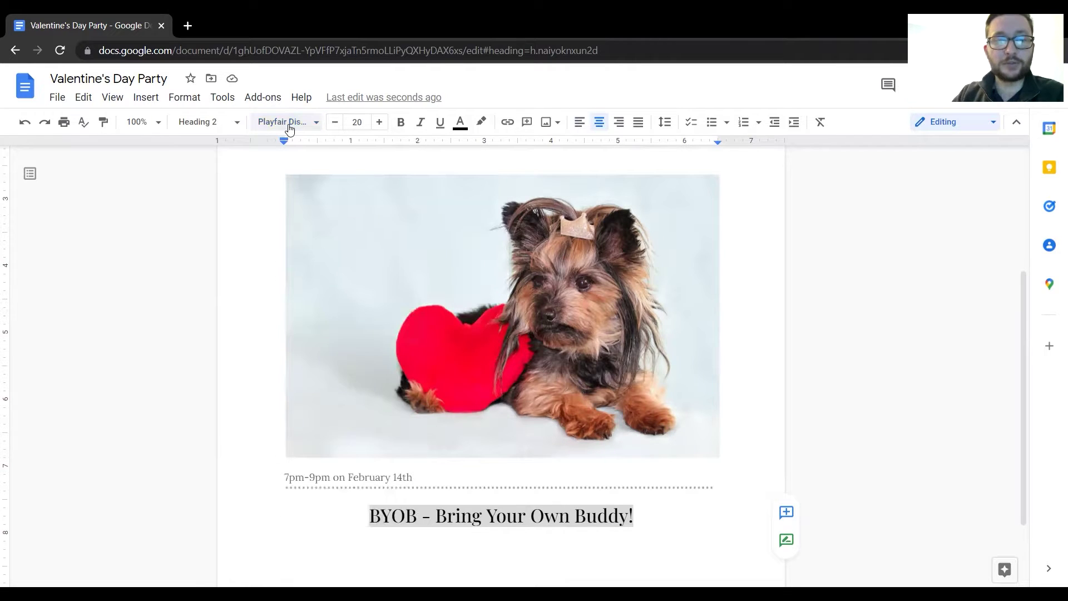
- Try bold on the "BYOB - Bring Your Own Buddy!" line, turn it off again, and colour the text with the custom red
{"action": "left_click", "coordinate": [400, 128]}
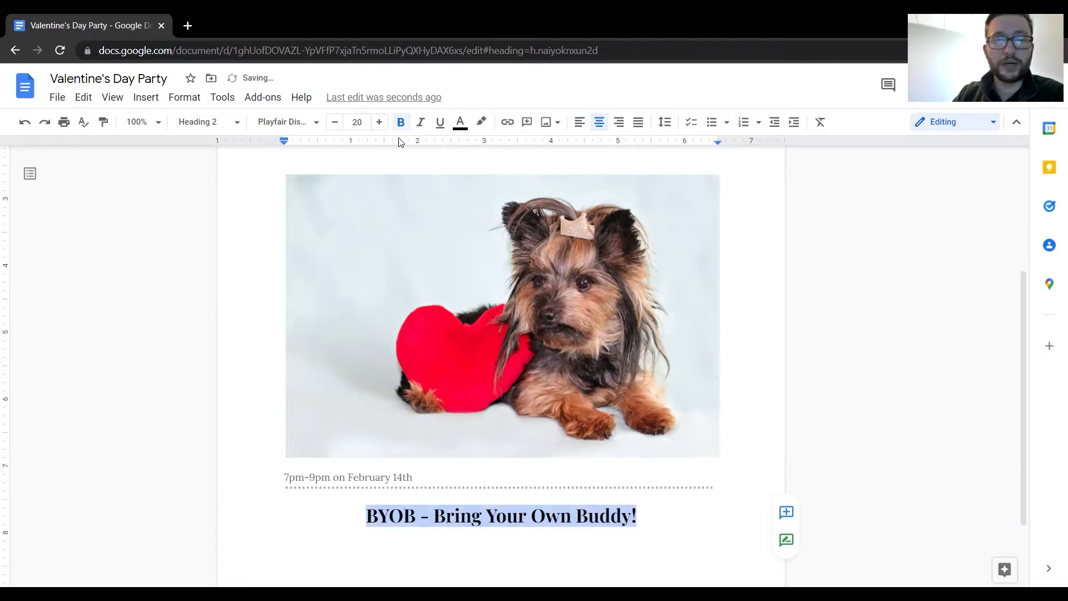
{"action": "left_click", "coordinate": [401, 128]}
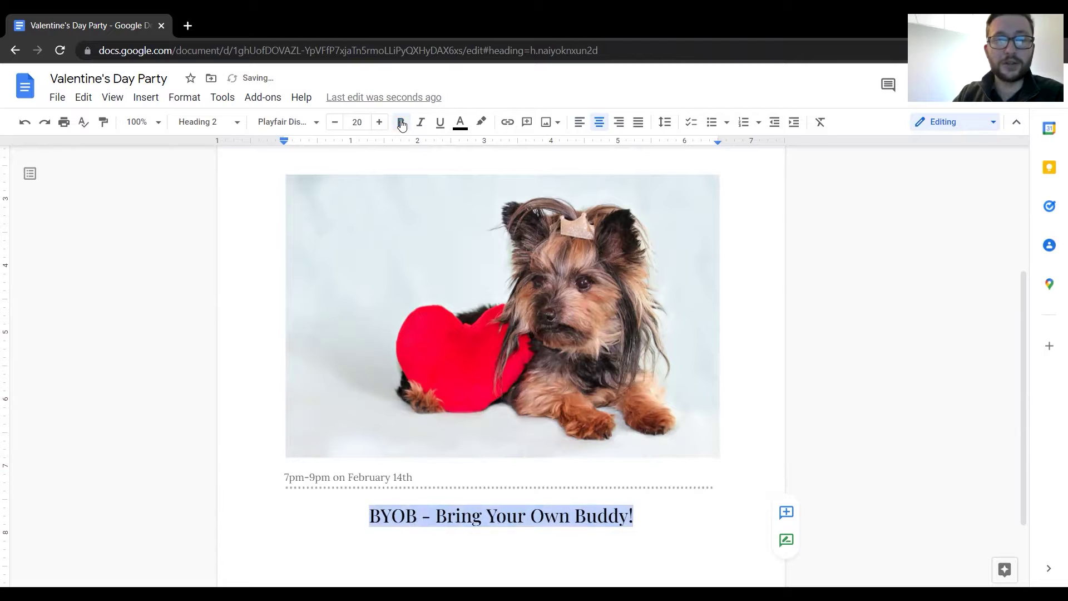
{"action": "left_click", "coordinate": [460, 123]}
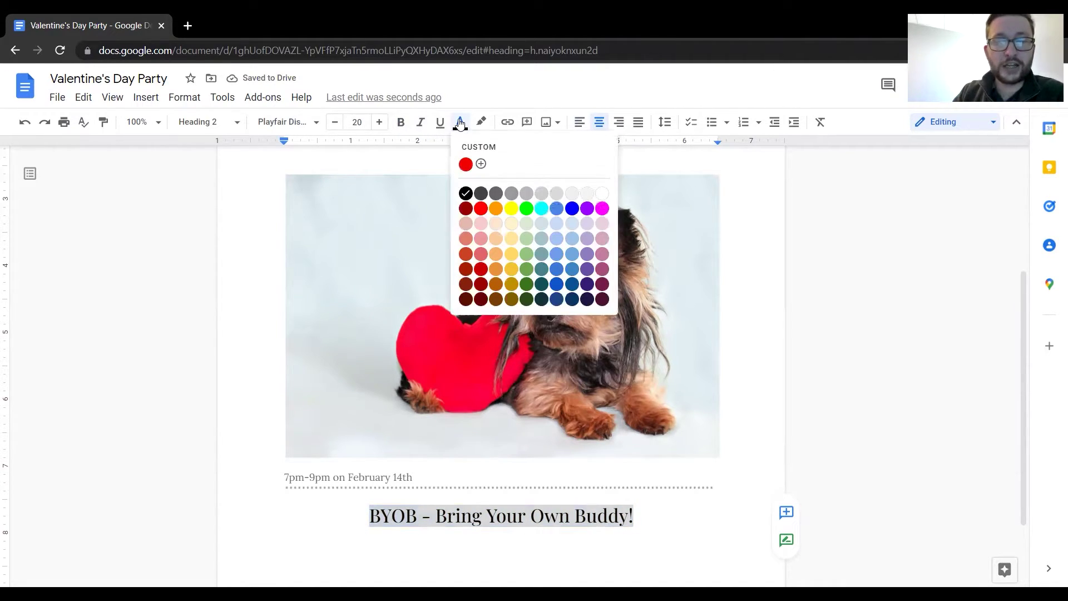
{"action": "left_click", "coordinate": [466, 164]}
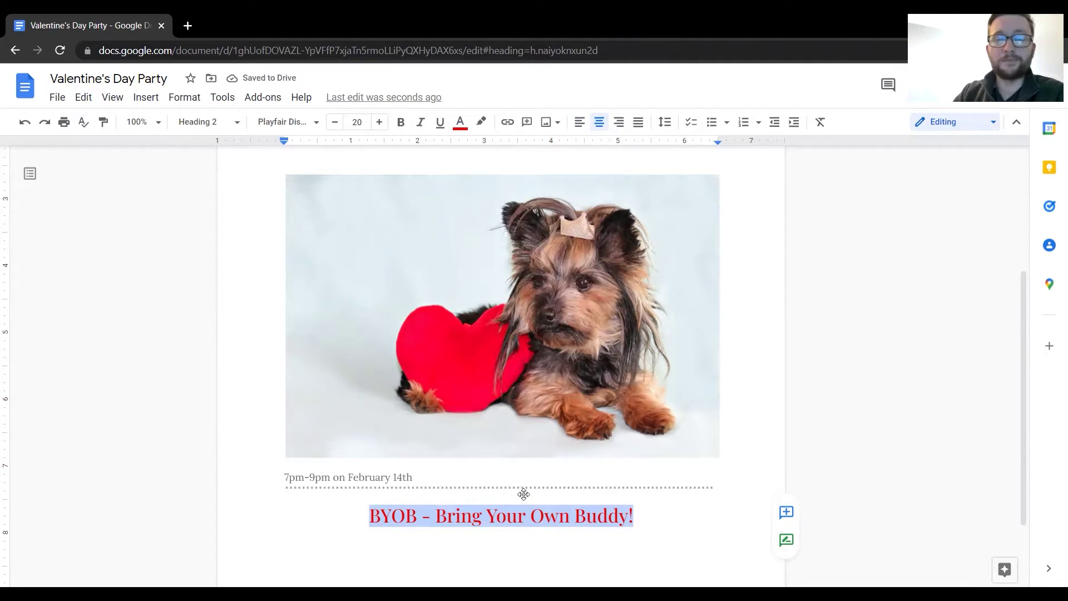
{"action": "scroll", "coordinate": [534, 396], "scroll_direction": "up", "scroll_amount": 3}
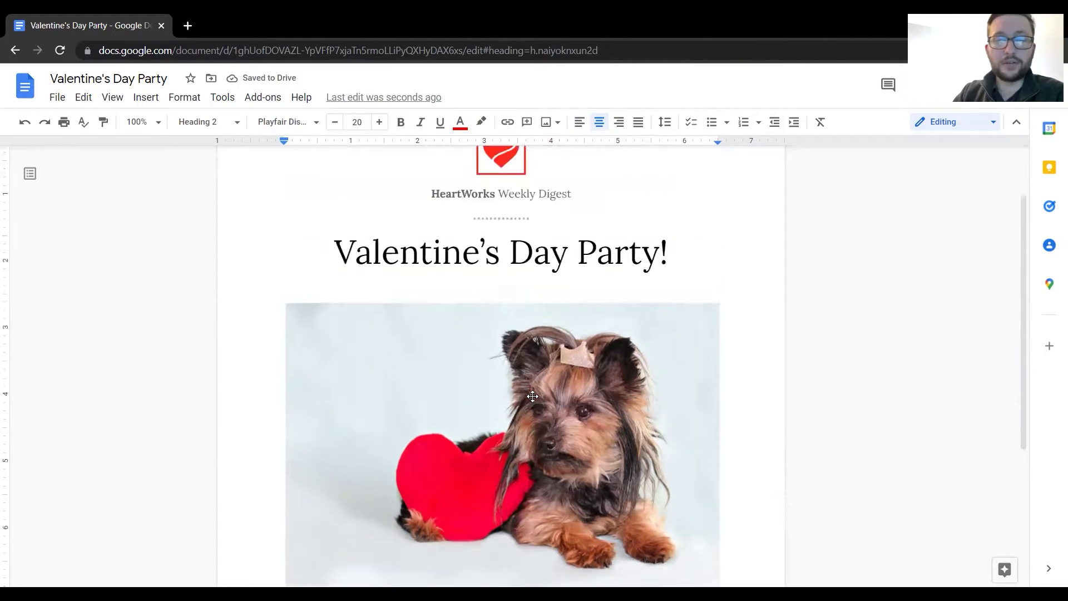
{"action": "scroll", "coordinate": [534, 396], "scroll_direction": "down", "scroll_amount": 3}
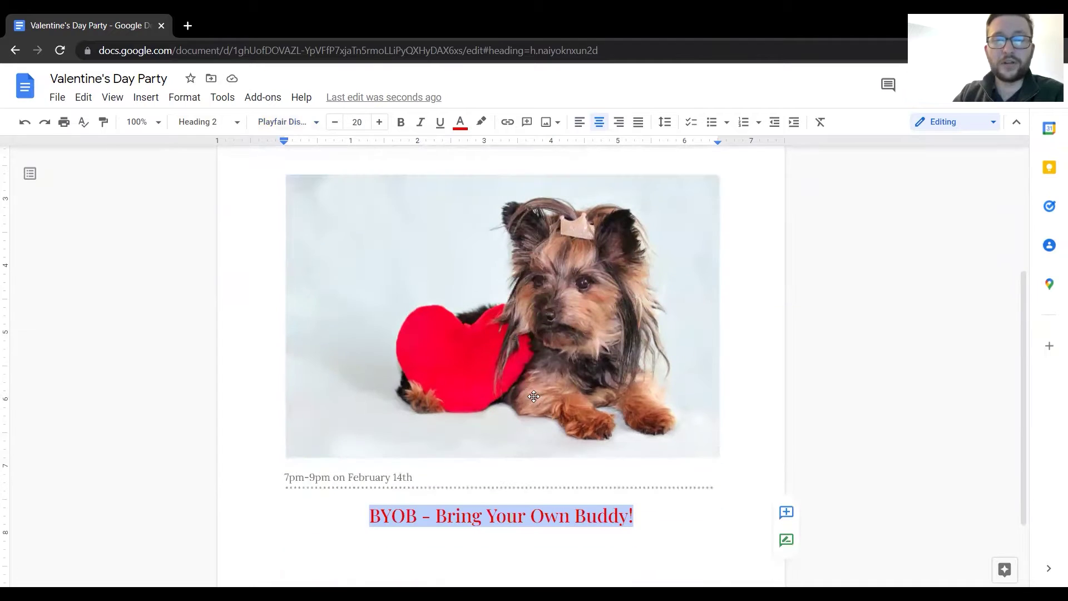
- Try a magenta highlight on the "BYOB - Bring Your Own Buddy!" line and undo the accidental move of the text
{"action": "left_click", "coordinate": [483, 124]}
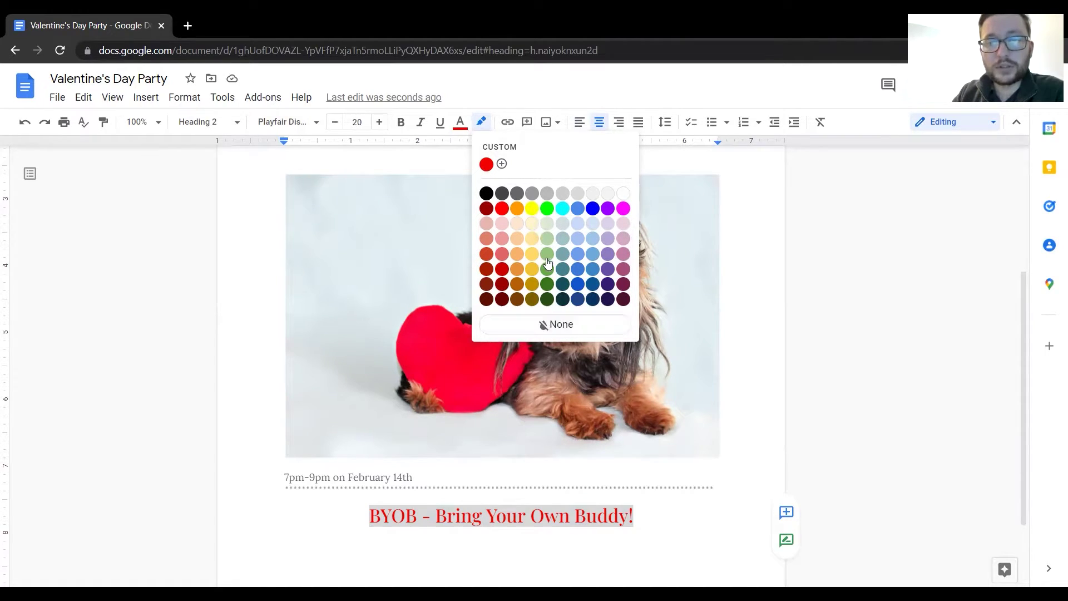
{"action": "left_click", "coordinate": [624, 209]}
{"action": "left_click_drag", "start_coordinate": [594, 513], "coordinate": [583, 497]}
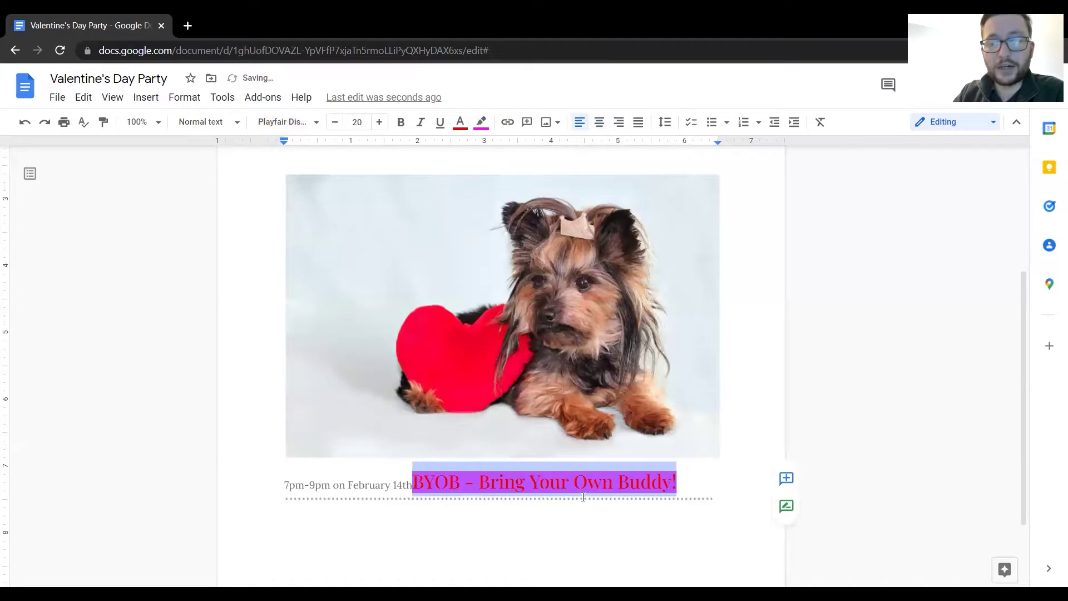
{"action": "key", "text": "ctrl+z"}
{"action": "left_click", "coordinate": [578, 501]}
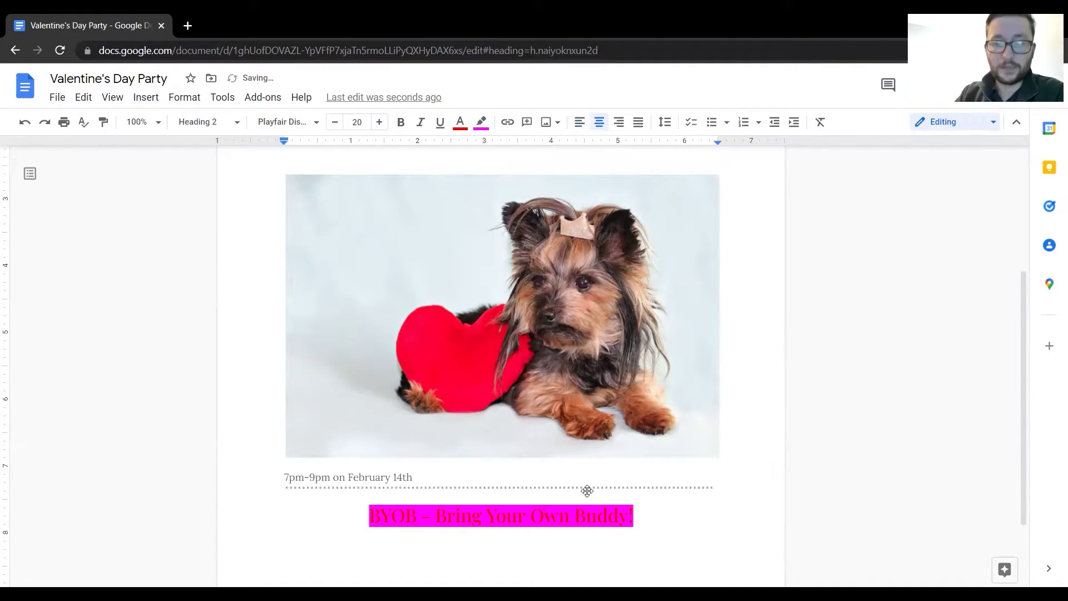
- Remove the magenta highlight from the whole "BYOB - Bring Your Own Buddy!" line
{"action": "left_click_drag", "start_coordinate": [635, 515], "coordinate": [372, 526]}
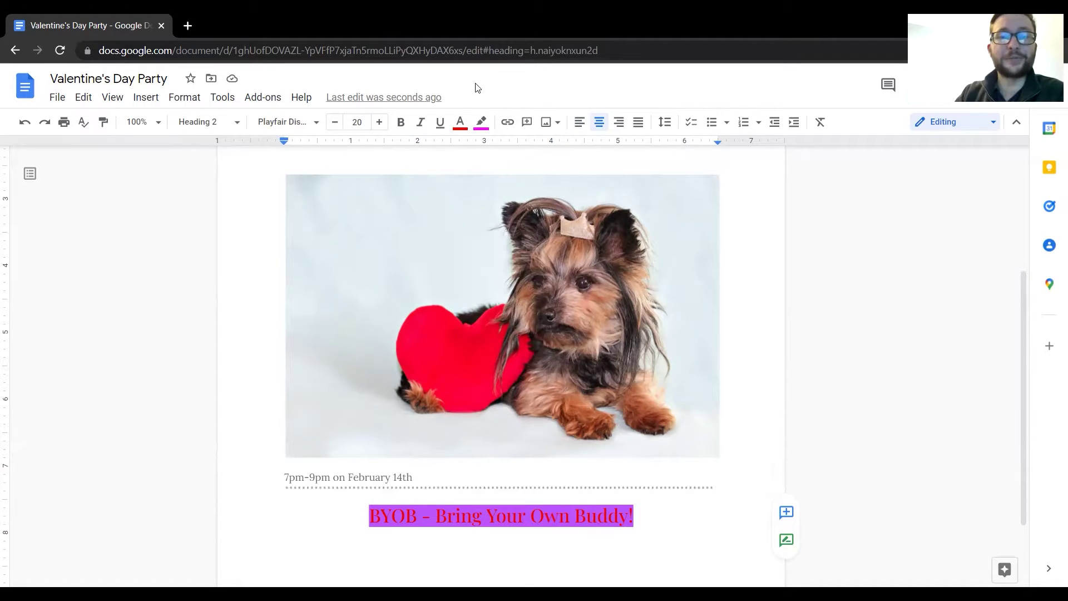
{"action": "left_click", "coordinate": [482, 123]}
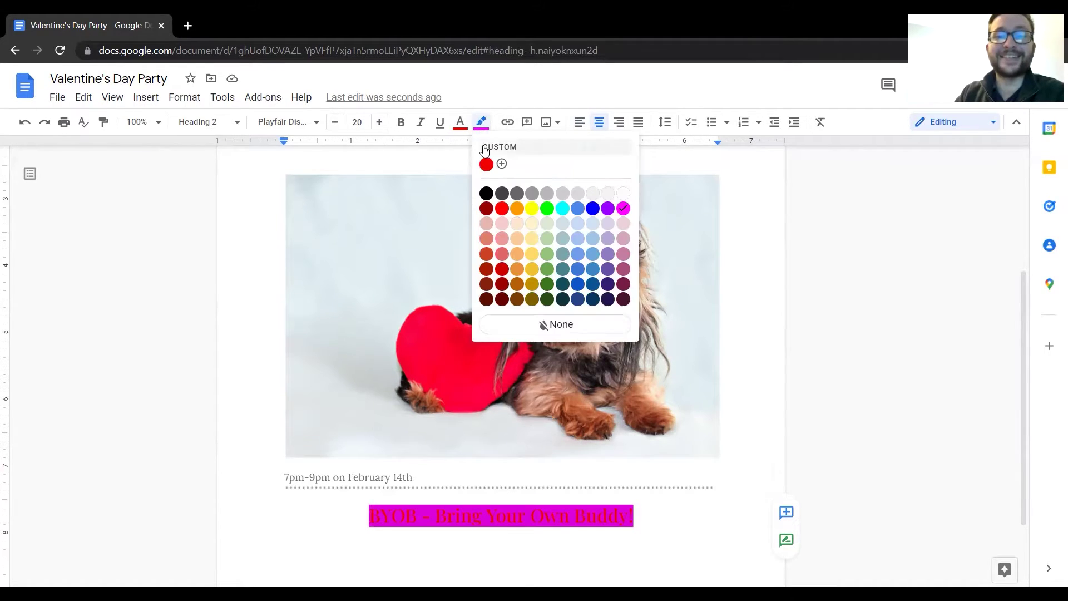
{"action": "left_click", "coordinate": [557, 324]}
{"action": "left_click", "coordinate": [544, 514]}
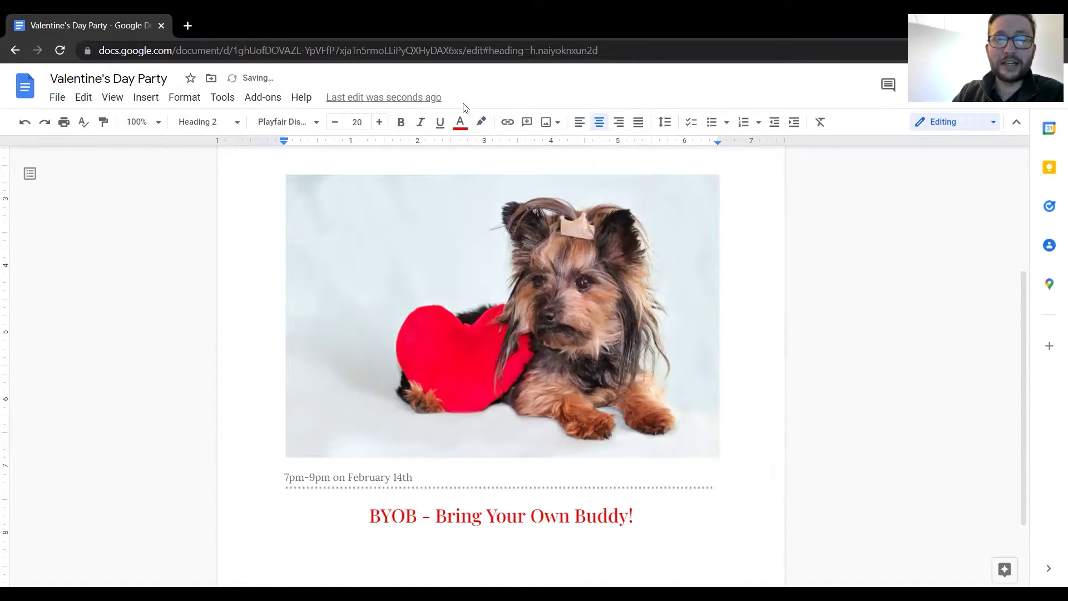
{"action": "left_click", "coordinate": [482, 122]}
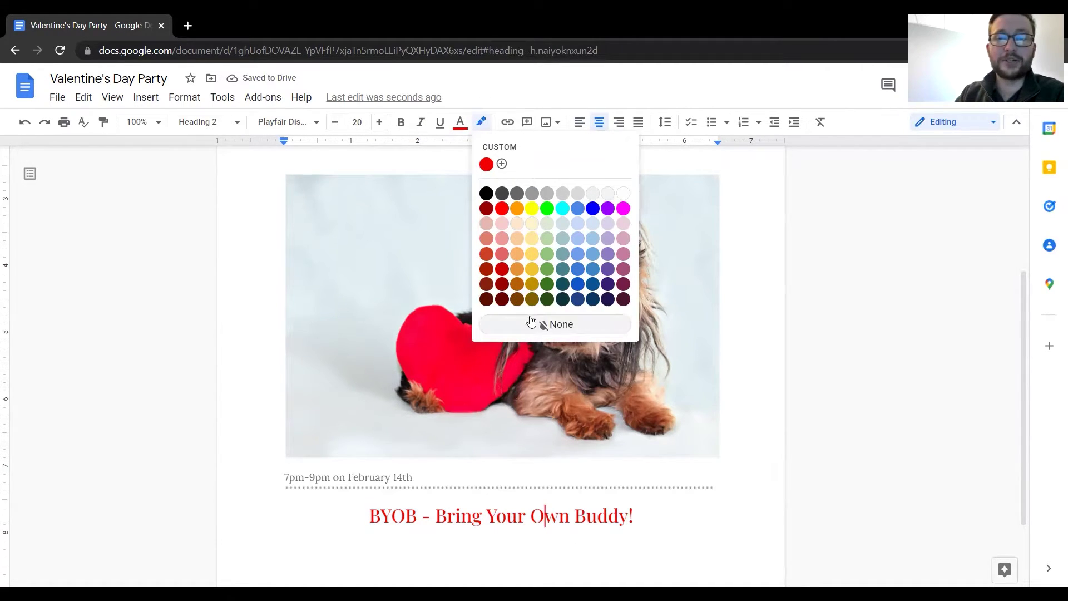
{"action": "left_click", "coordinate": [558, 81]}
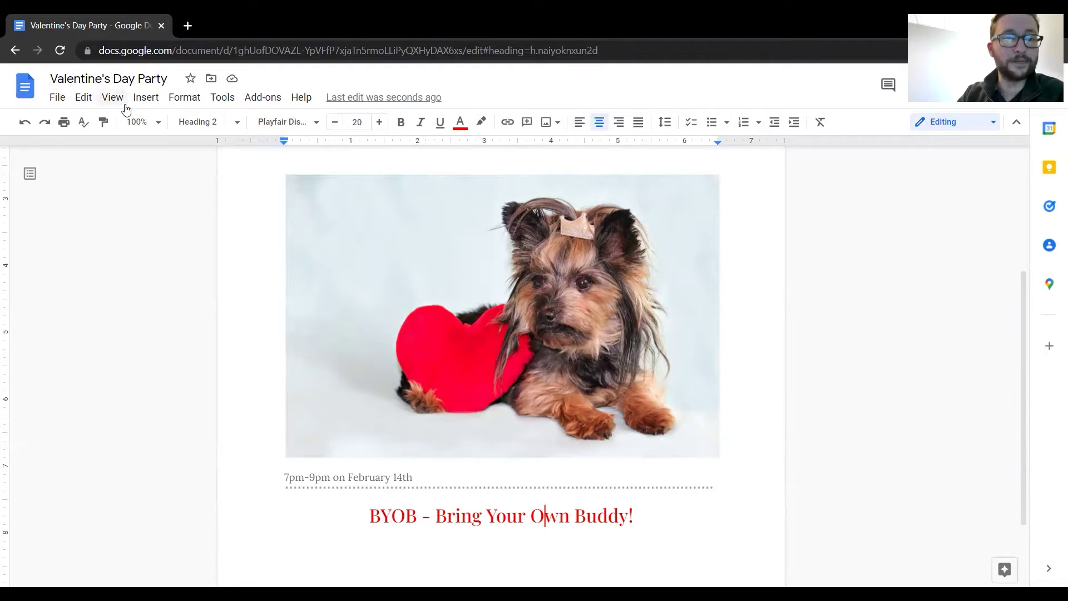
{"action": "left_click", "coordinate": [146, 99]}
{"action": "mouse_move", "coordinate": [178, 99]}
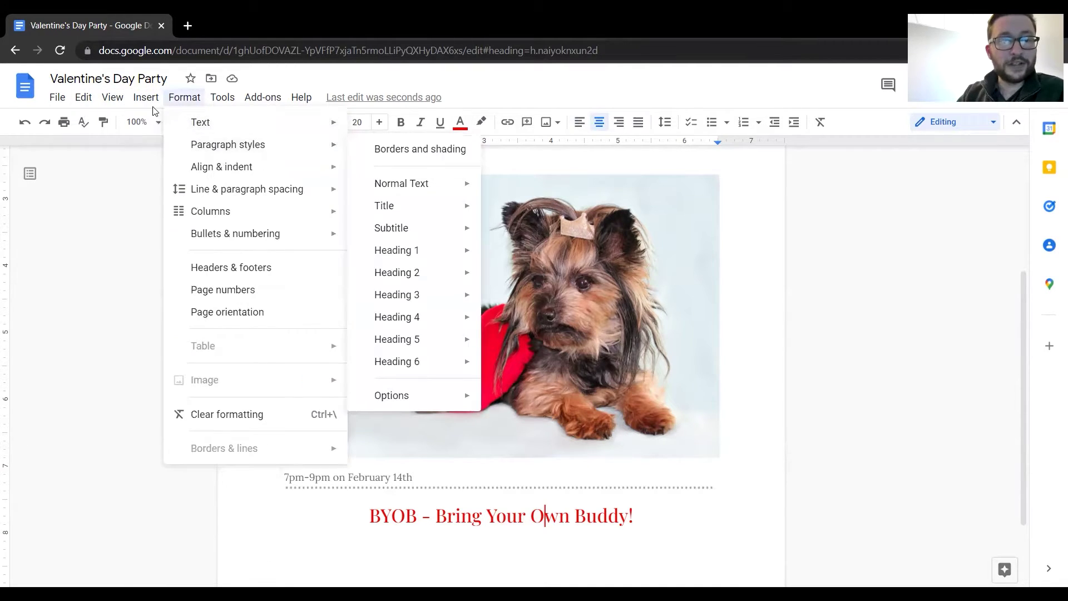
{"action": "mouse_move", "coordinate": [162, 145]}
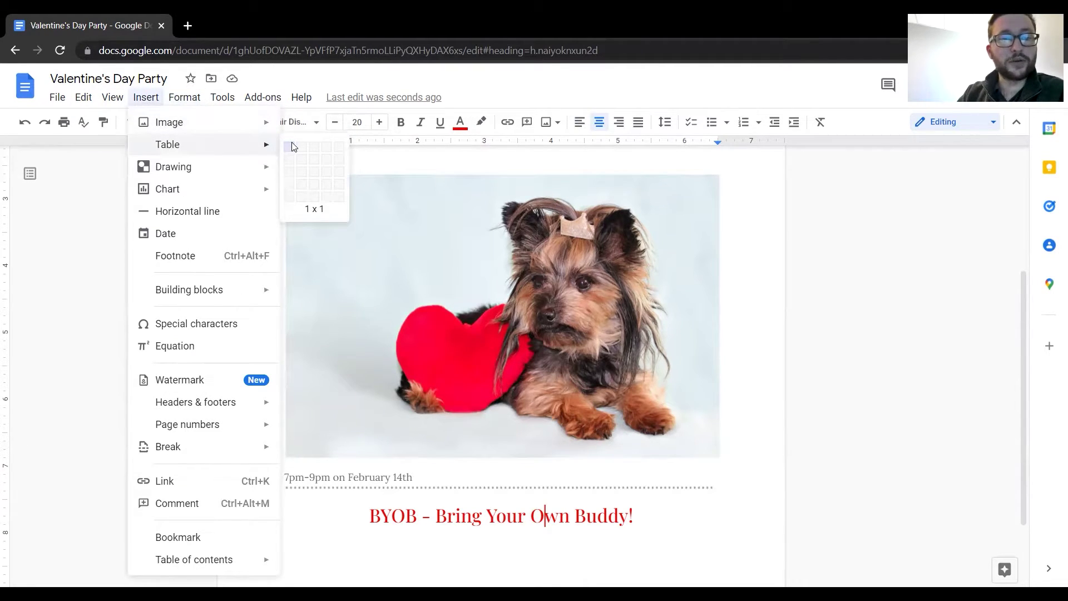
{"action": "mouse_move", "coordinate": [181, 174]}
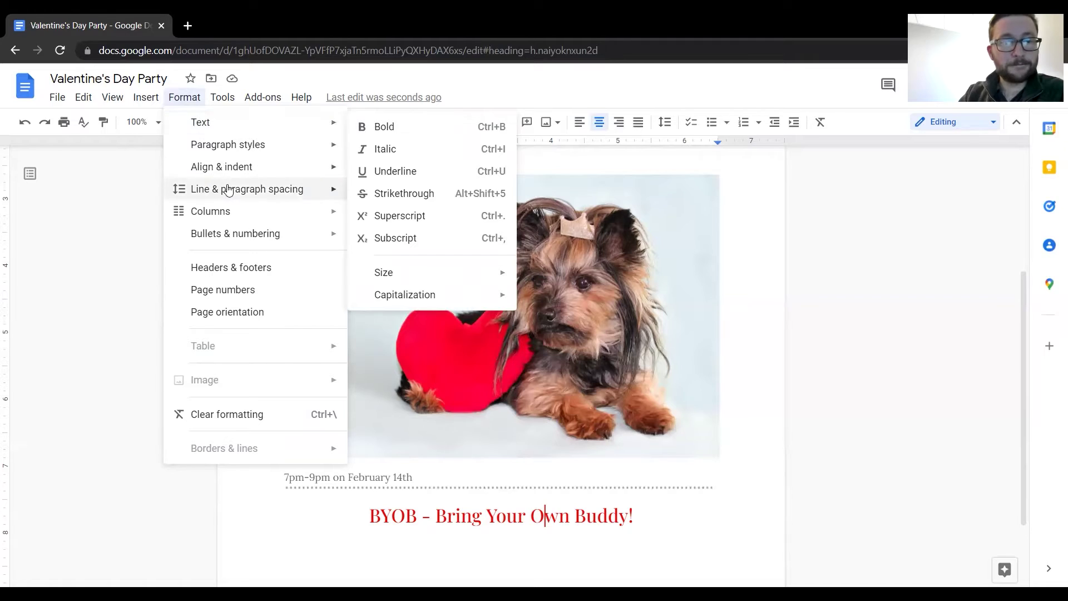
{"action": "mouse_move", "coordinate": [221, 103]}
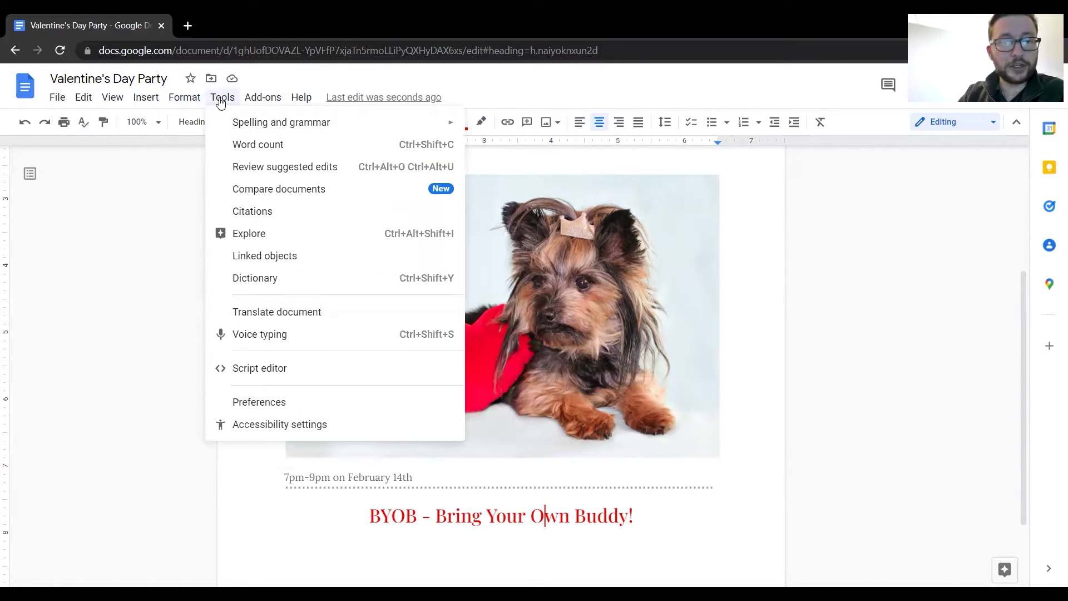
{"action": "left_click", "coordinate": [549, 544]}
- Try adding a "Location:" label on a new line below "BYOB - Bring Your Own Buddy!" and delete the label
{"action": "left_click", "coordinate": [654, 522]}
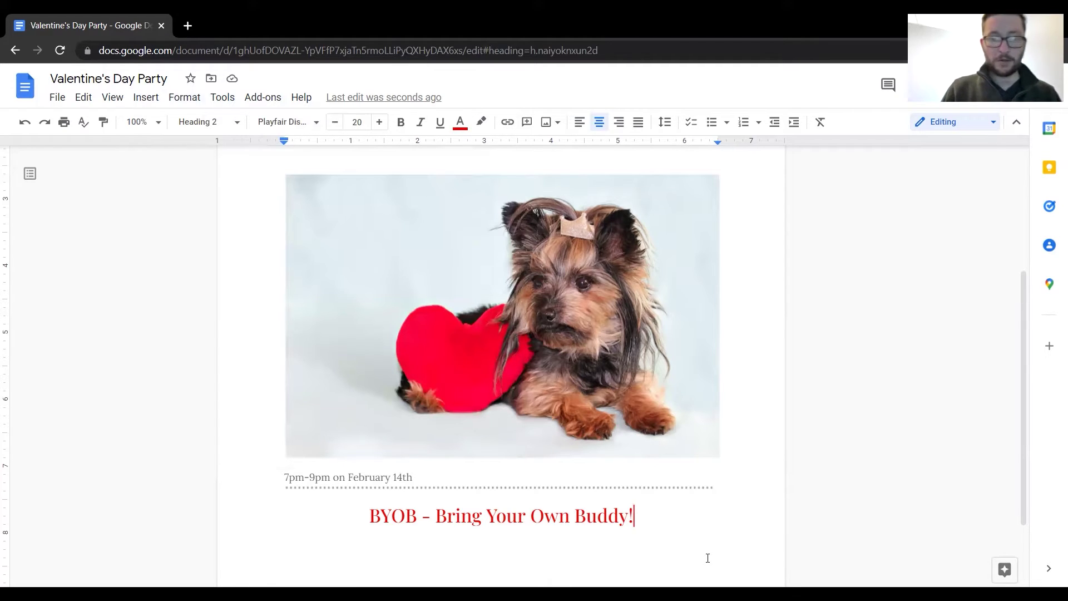
{"action": "key", "text": "Return"}
{"action": "scroll", "coordinate": [780, 458], "scroll_direction": "down", "scroll_amount": 2}
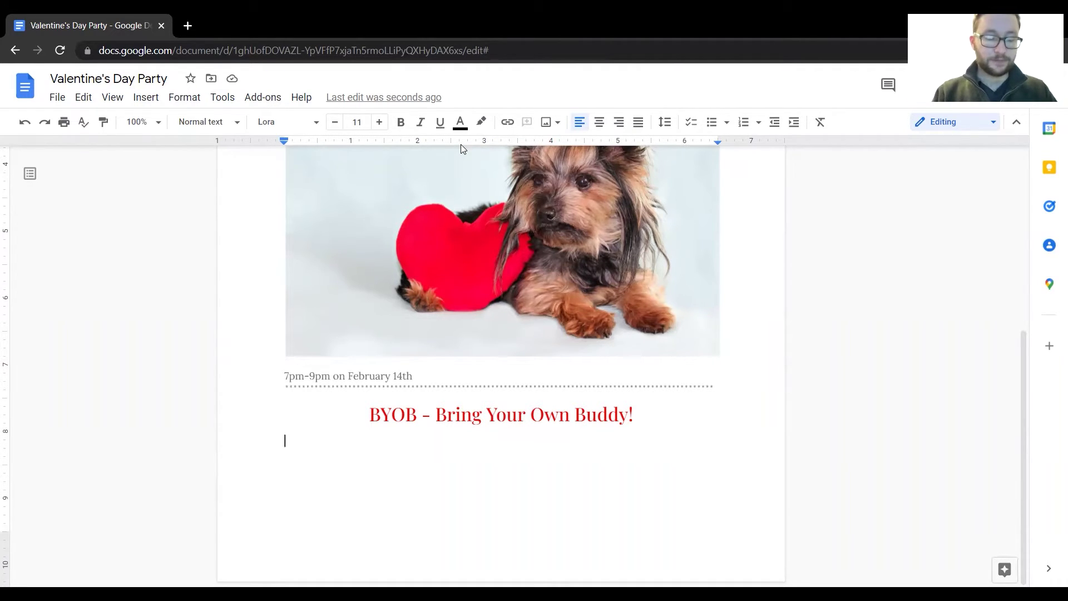
{"action": "type", "text": "Location:"}
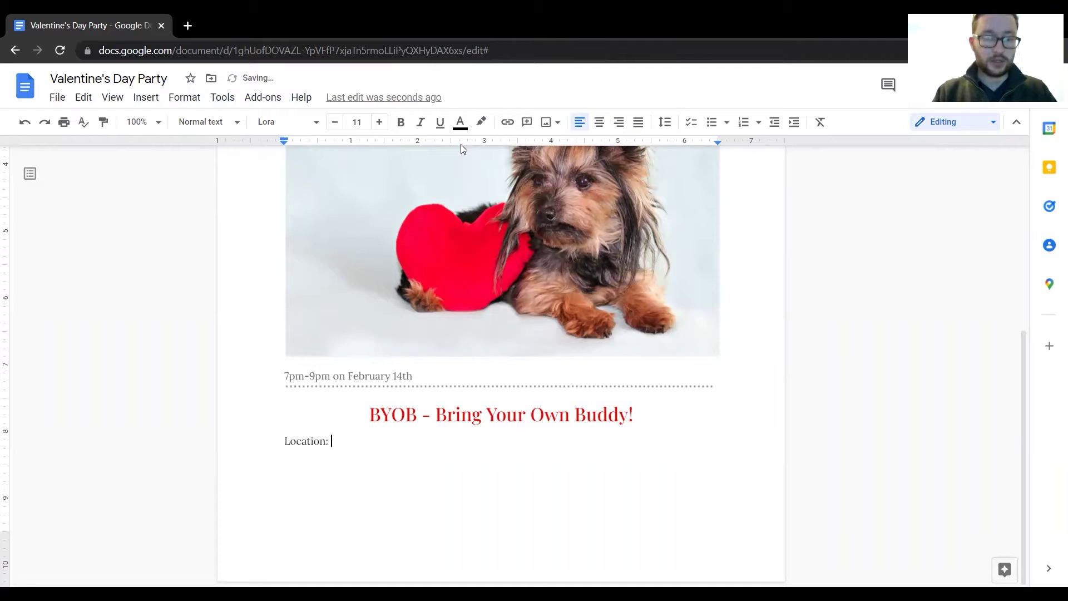
{"action": "key", "text": "BackSpace"}
{"action": "key", "text": "BackSpace"}
{"action": "key", "text": "BackSpace"}
{"action": "key", "text": "BackSpace"}
{"action": "key", "text": "BackSpace"}
{"action": "key", "text": "BackSpace"}
{"action": "key", "text": "BackSpace"}
{"action": "key", "text": "BackSpace"}
{"action": "key", "text": "BackSpace"}
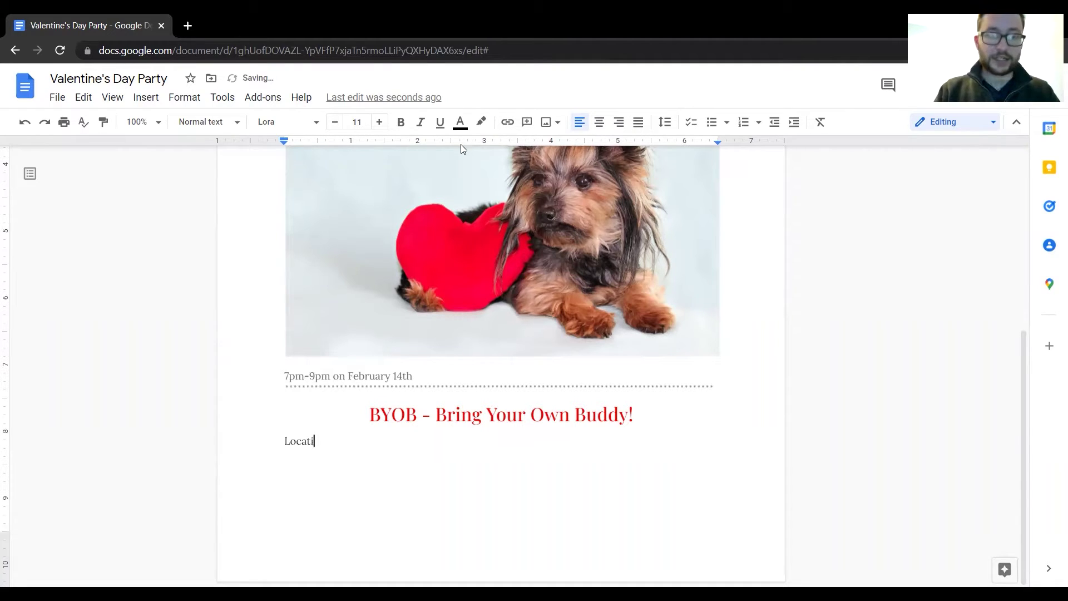
- Insert the label "Date and Time:" in front of "7pm-9pm on February 14th" below the photo
{"action": "key", "text": "Up"}
{"action": "key", "text": "Up"}
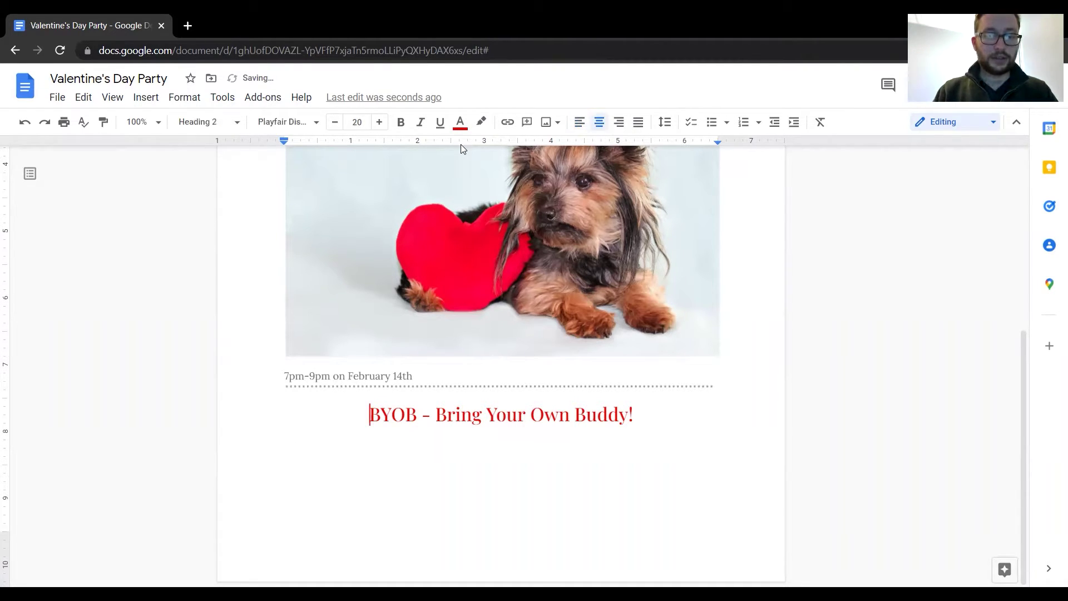
{"action": "type", "text": "Date"}
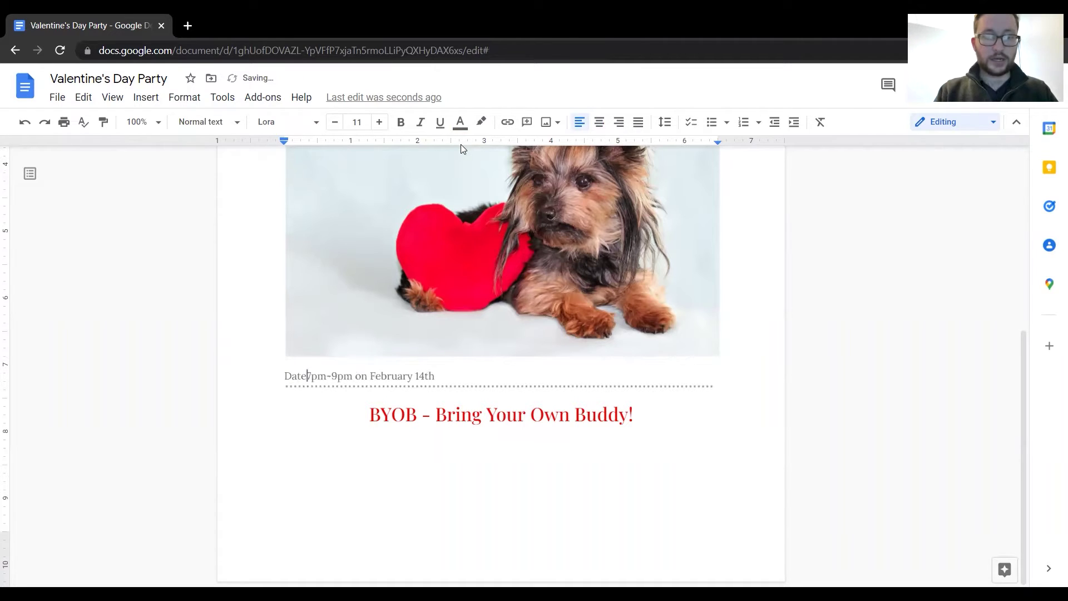
{"action": "type", "text": " and Time:"}
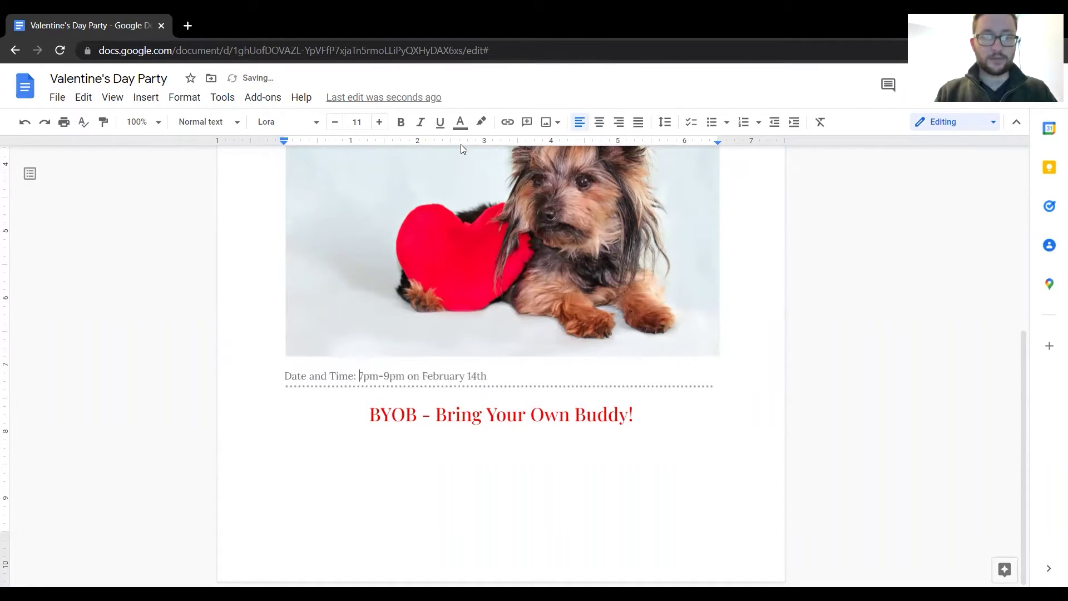
- Add an empty line below the "Date and Time" line and try to move the dotted divider further down
{"action": "left_click", "coordinate": [492, 375]}
{"action": "key", "text": "Return"}
{"action": "key", "text": "Up"}
{"action": "left_click", "coordinate": [449, 395]}
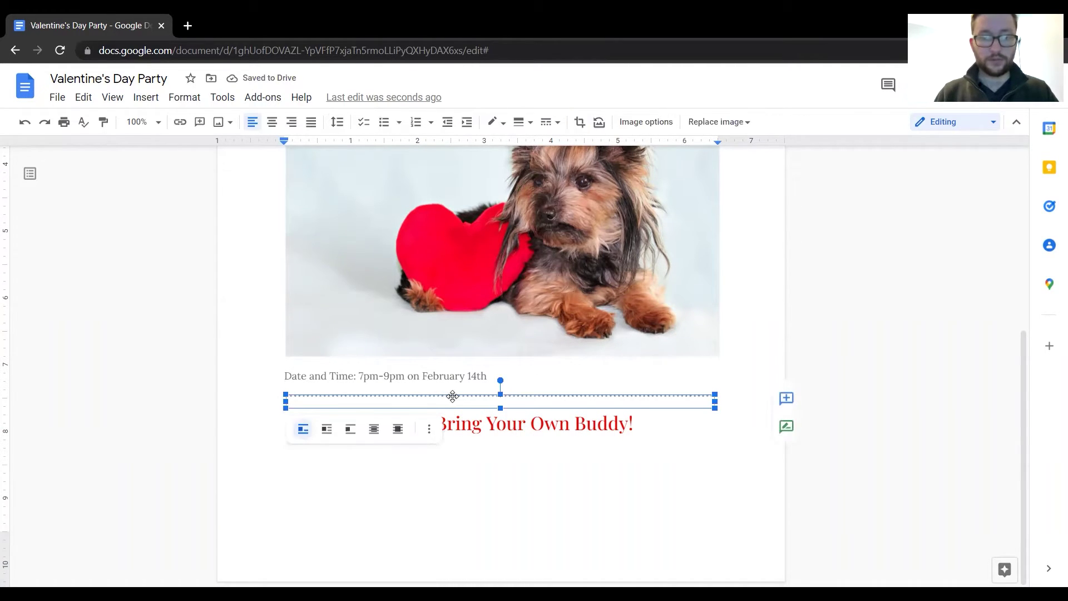
{"action": "left_click_drag", "start_coordinate": [448, 432], "coordinate": [448, 432]}
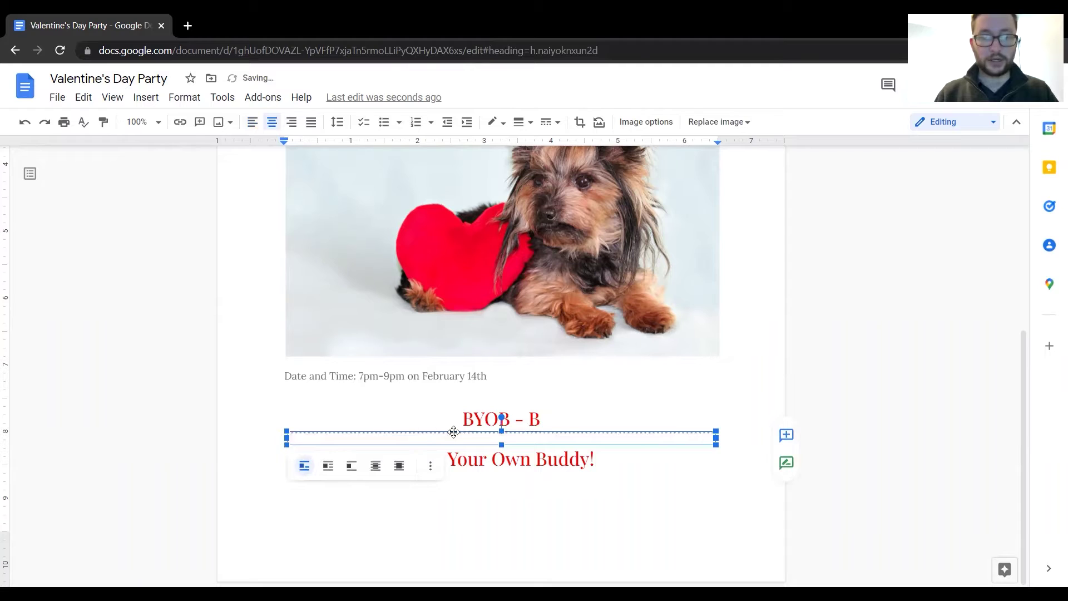
- Add two blank lines above the "BYOB - Bring Your Own Buddy!" heading and place the dotted divider directly above the rejoined heading
{"action": "left_click", "coordinate": [478, 422]}
{"action": "left_click", "coordinate": [458, 414]}
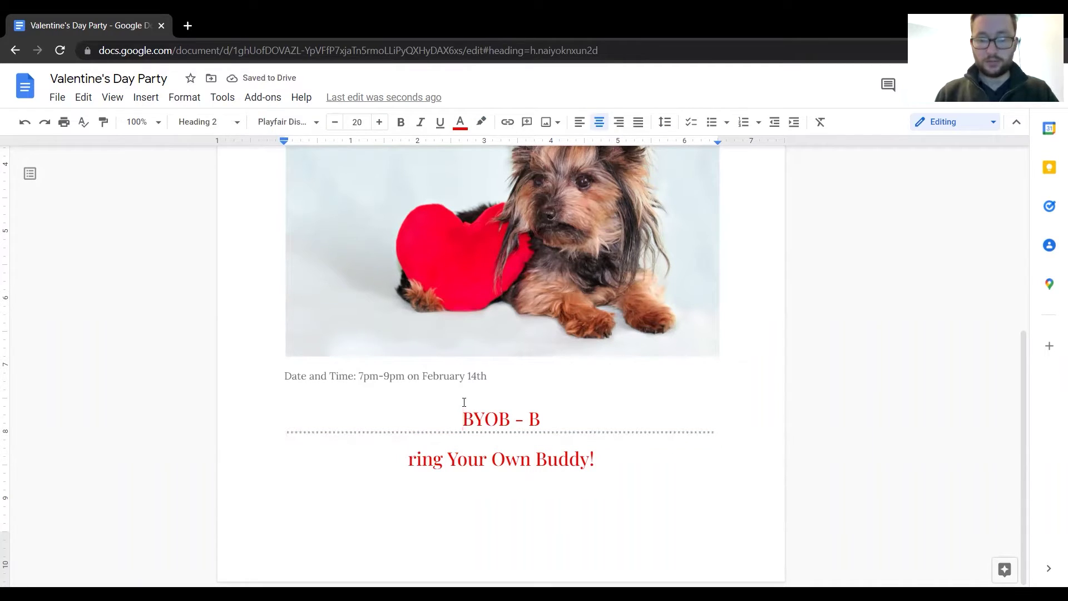
{"action": "key", "text": "Return"}
{"action": "key", "text": "Return"}
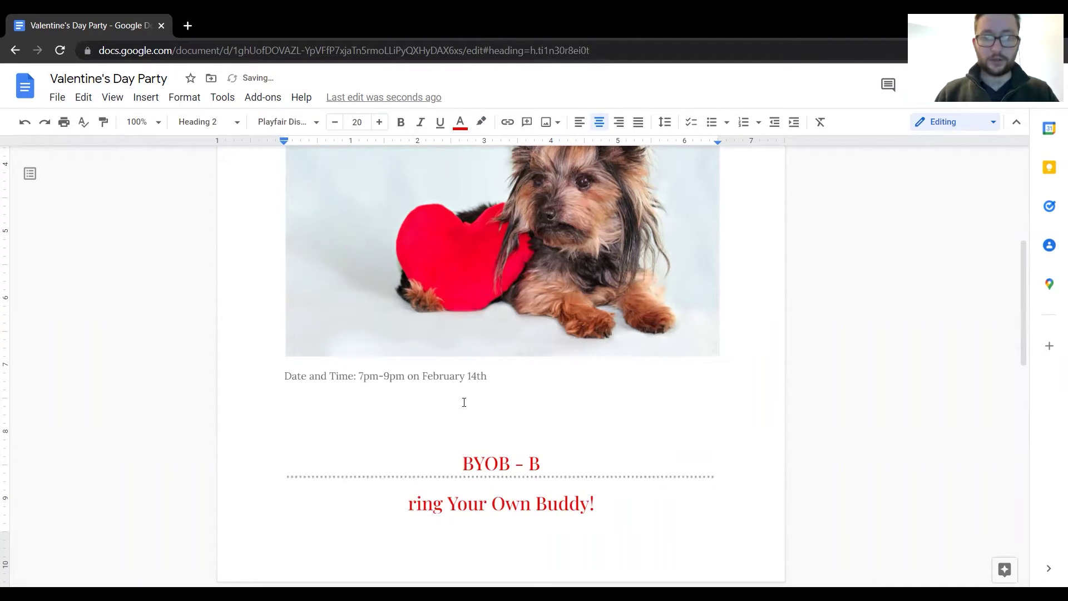
{"action": "left_click", "coordinate": [439, 476]}
{"action": "left_click_drag", "start_coordinate": [445, 444], "coordinate": [447, 443]}
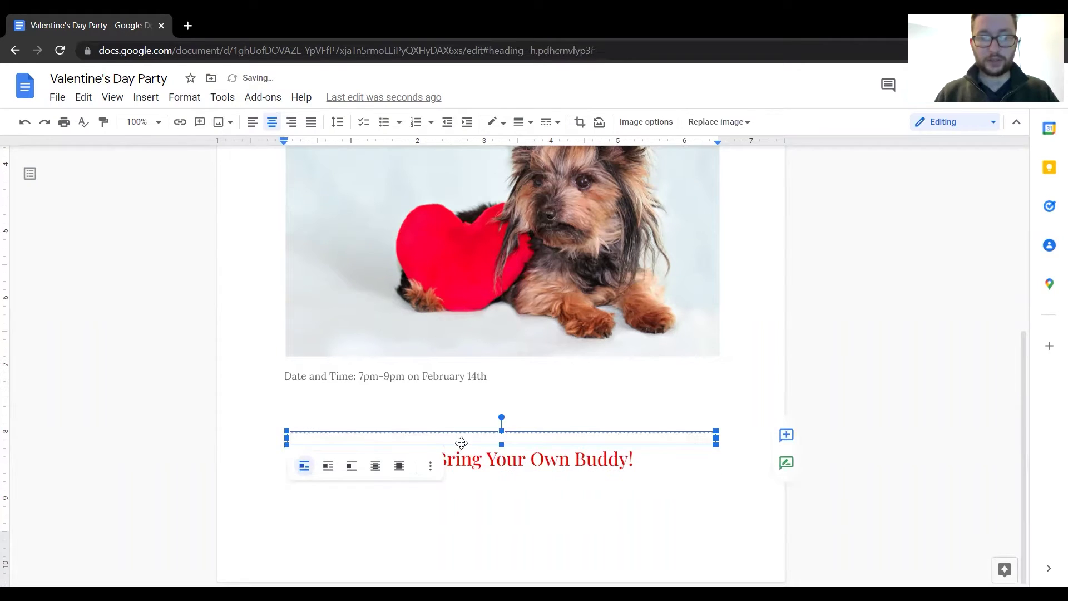
{"action": "left_click", "coordinate": [463, 508]}
- Add the line "Location: KHCPL Star Branch" below the date and time line
{"action": "left_click", "coordinate": [421, 412]}
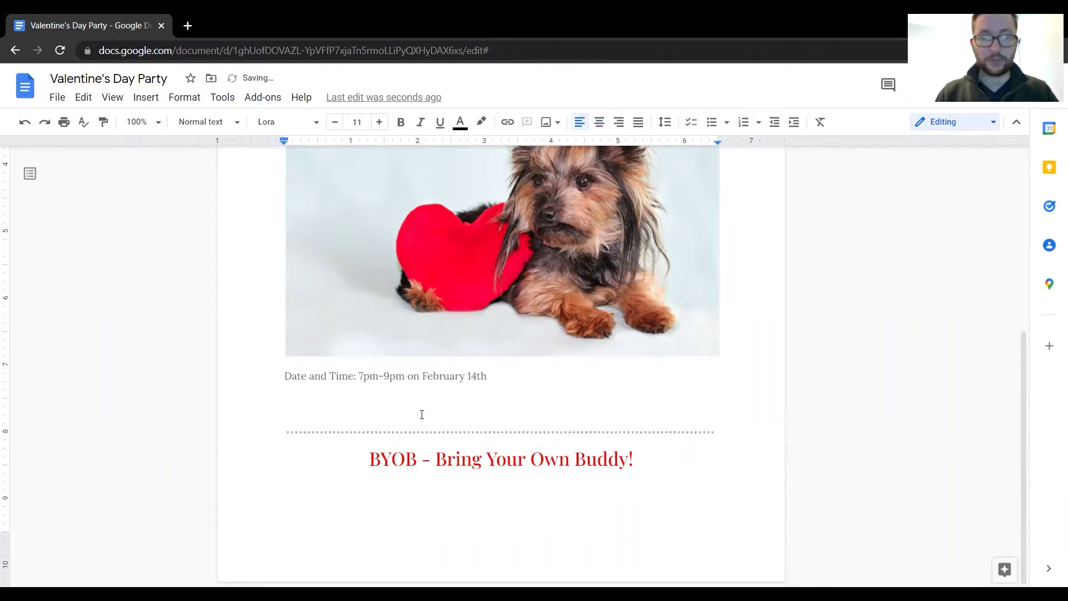
{"action": "left_click", "coordinate": [519, 390]}
{"action": "type", "text": "Location"}
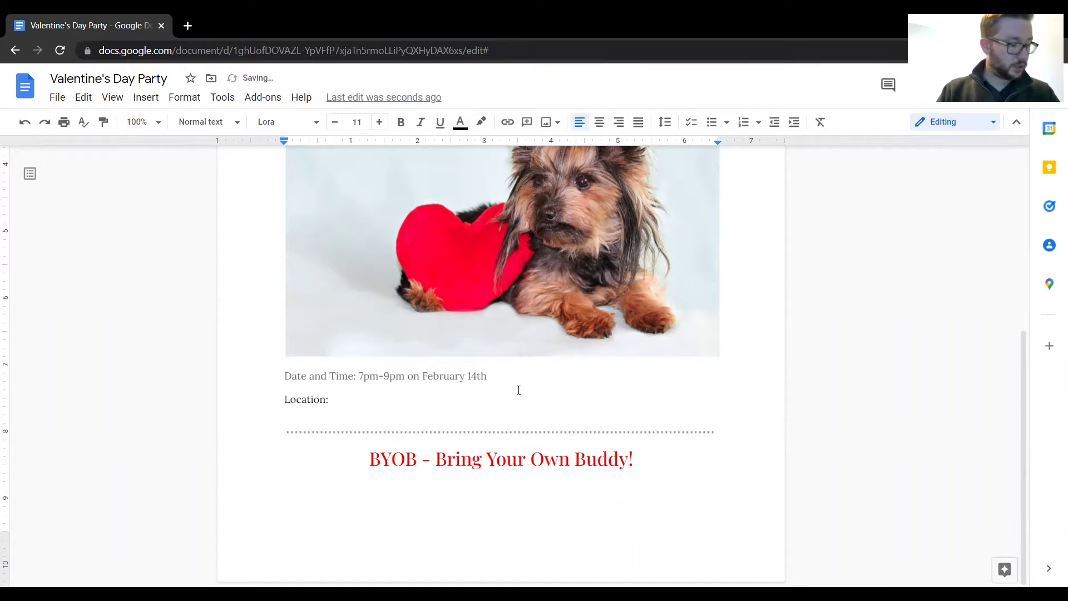
{"action": "type", "text": ": KH"}
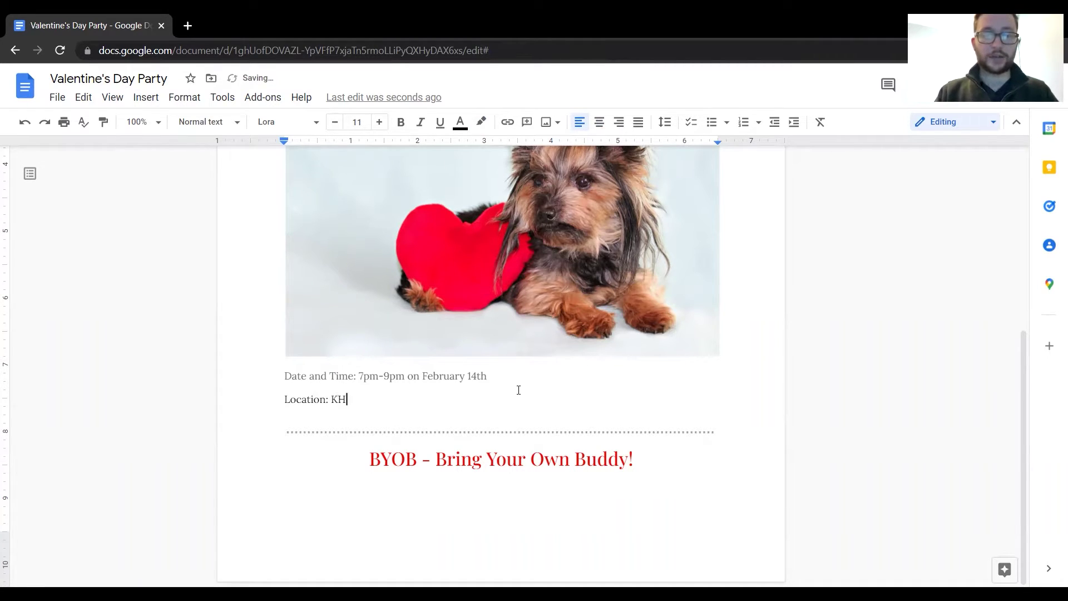
{"action": "type", "text": "CPL Star Branch"}
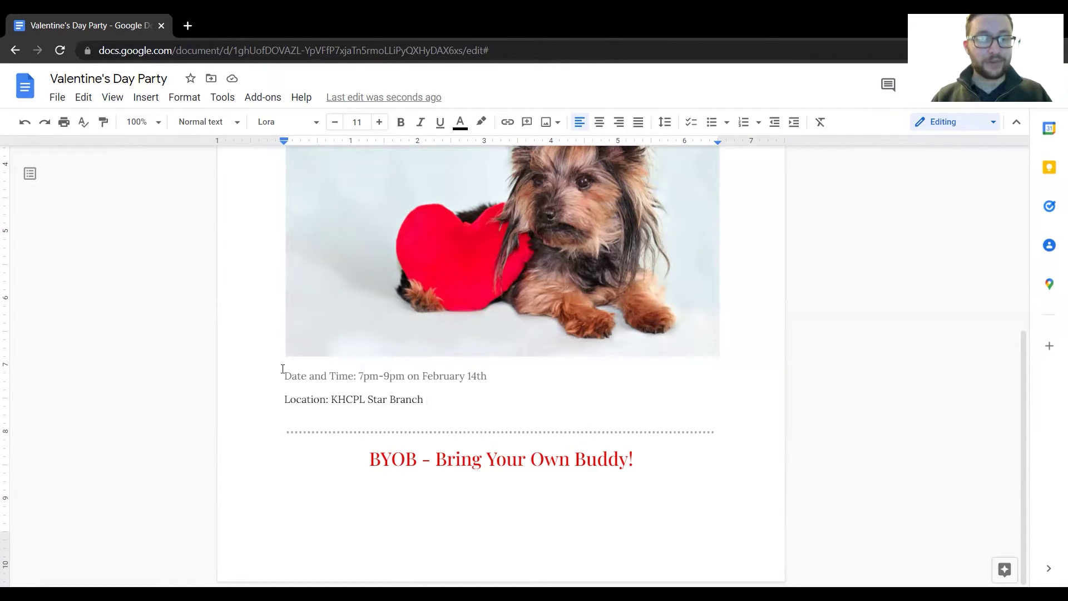
- Replace "HeartWorks Weekly Digest" under the heart logo with "Kokomo Howard County Public Library"
{"action": "scroll", "coordinate": [312, 375], "scroll_direction": "up", "scroll_amount": 5}
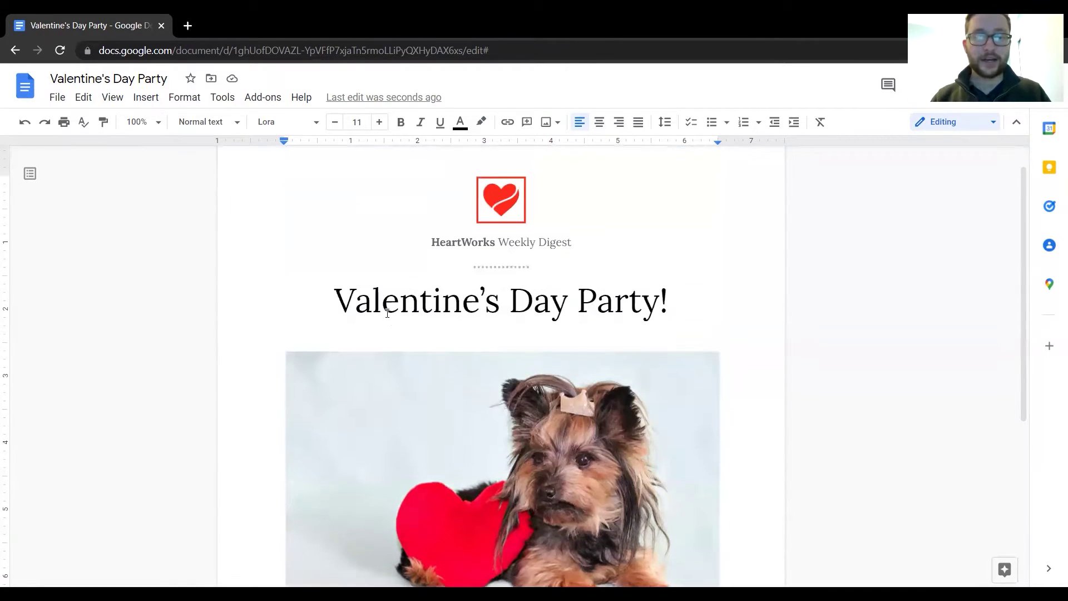
{"action": "left_click", "coordinate": [457, 240]}
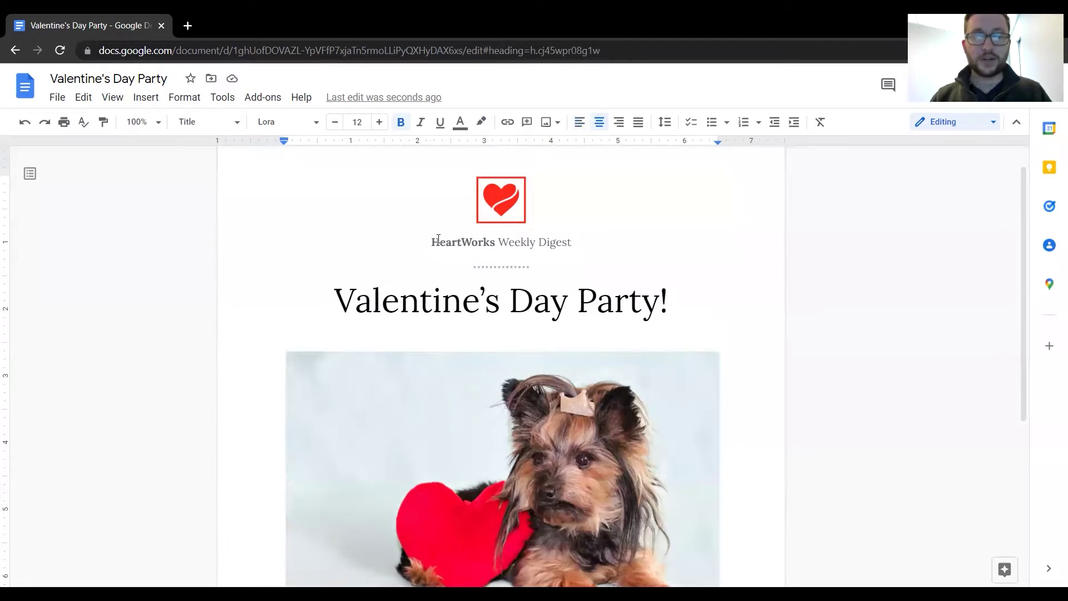
{"action": "left_click_drag", "start_coordinate": [432, 240], "coordinate": [571, 243]}
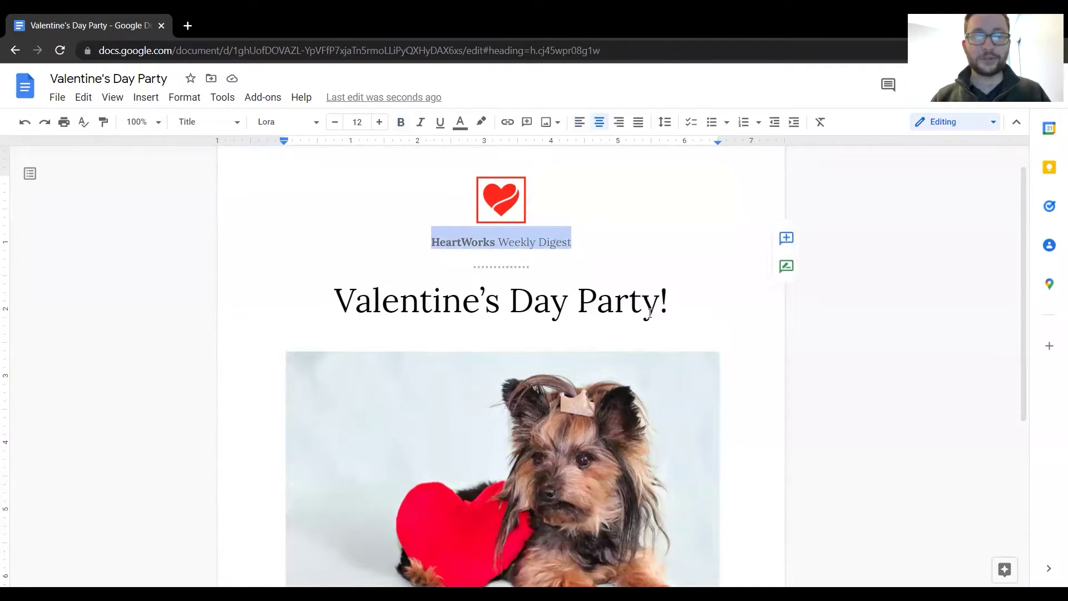
{"action": "type", "text": "Kok"}
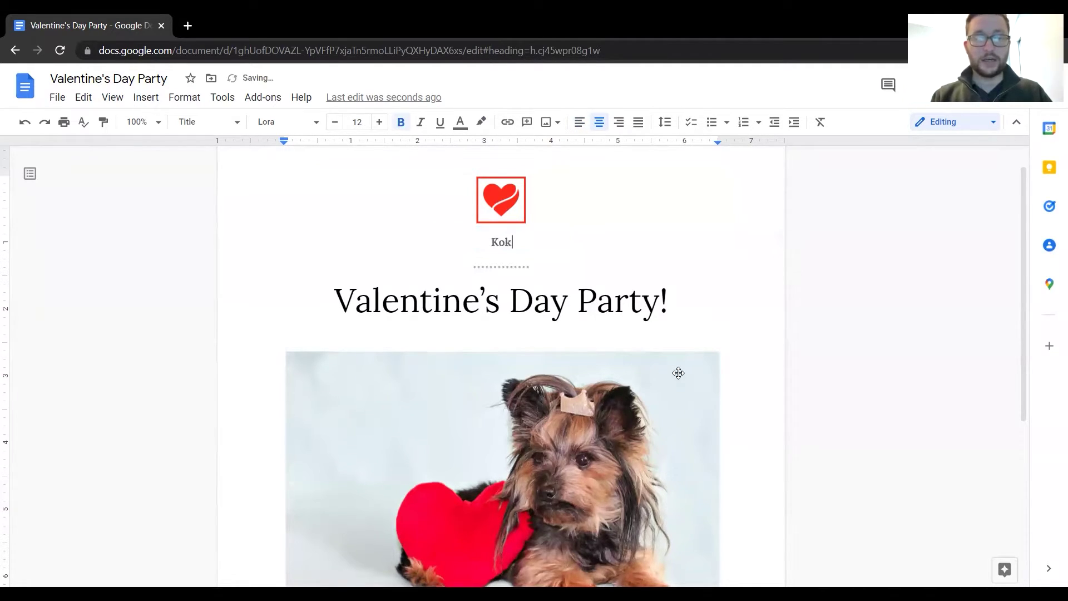
{"action": "type", "text": "omo Howard Co"}
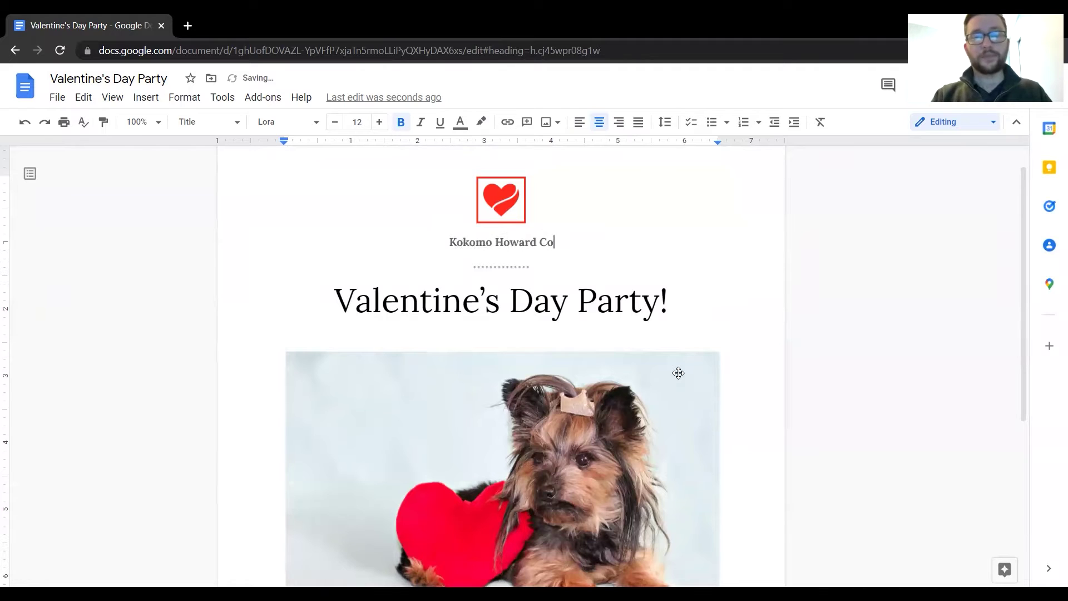
{"action": "type", "text": "unty Public Library"}
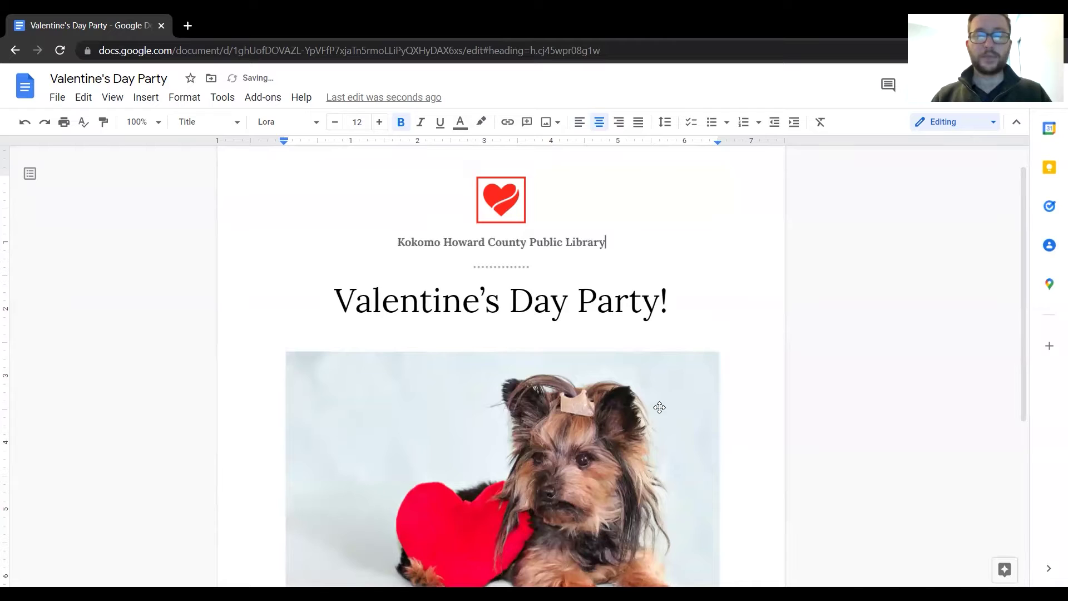
- Review the flyer layout from the library name to the BYOB heading, with the page shown small enough to see it all
{"action": "scroll", "coordinate": [566, 312], "scroll_direction": "down", "scroll_amount": 5}
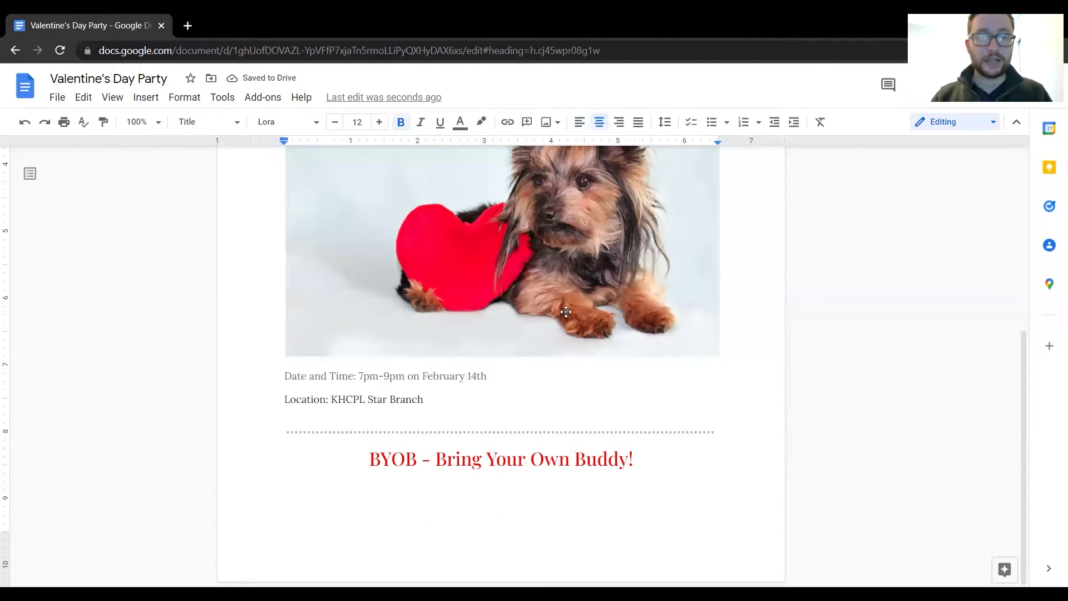
{"action": "scroll", "coordinate": [551, 351], "scroll_direction": "up", "scroll_amount": 5}
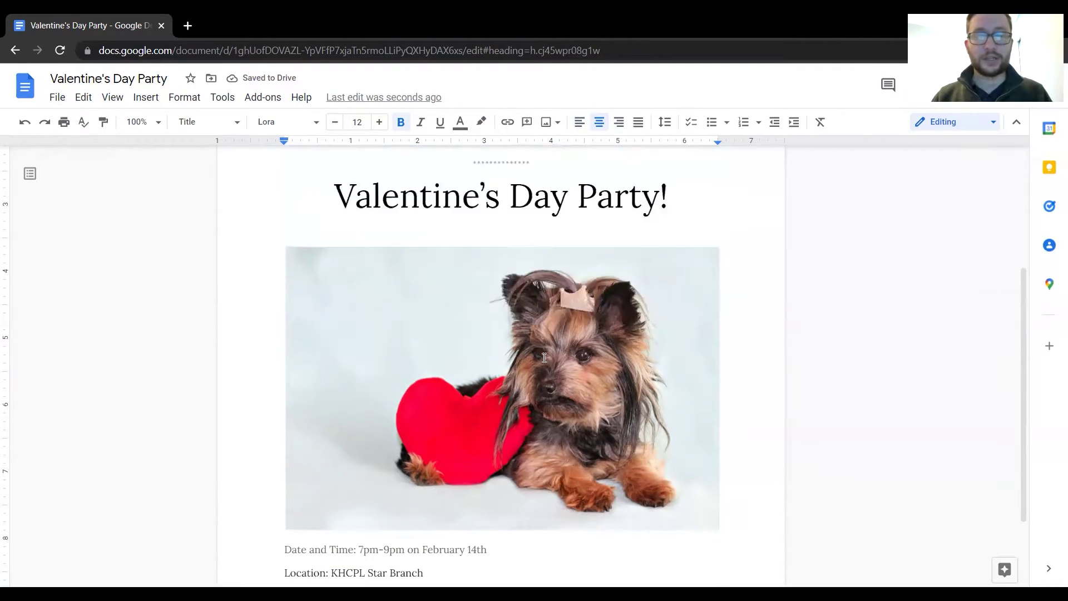
{"action": "scroll", "coordinate": [545, 349], "scroll_direction": "down", "scroll_amount": 4}
{"action": "scroll", "coordinate": [546, 349], "scroll_direction": "down", "scroll_amount": 1}
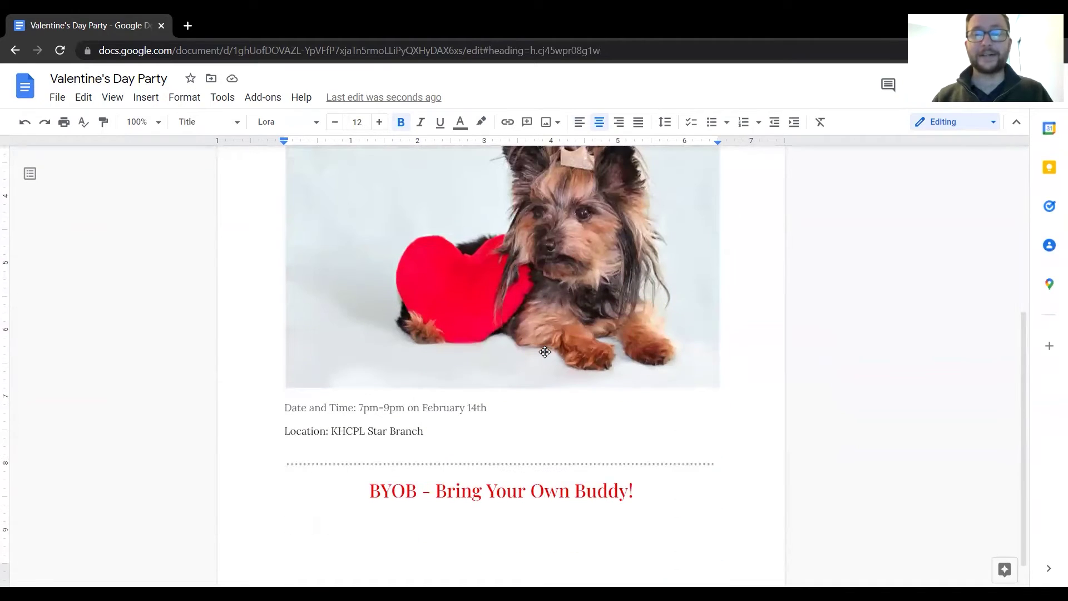
{"action": "scroll", "coordinate": [545, 351], "scroll_direction": "up", "scroll_amount": 3}
{"action": "key", "text": "ctrl+minus"}
{"action": "key", "text": "ctrl+minus"}
{"action": "key", "text": "ctrl+minus"}
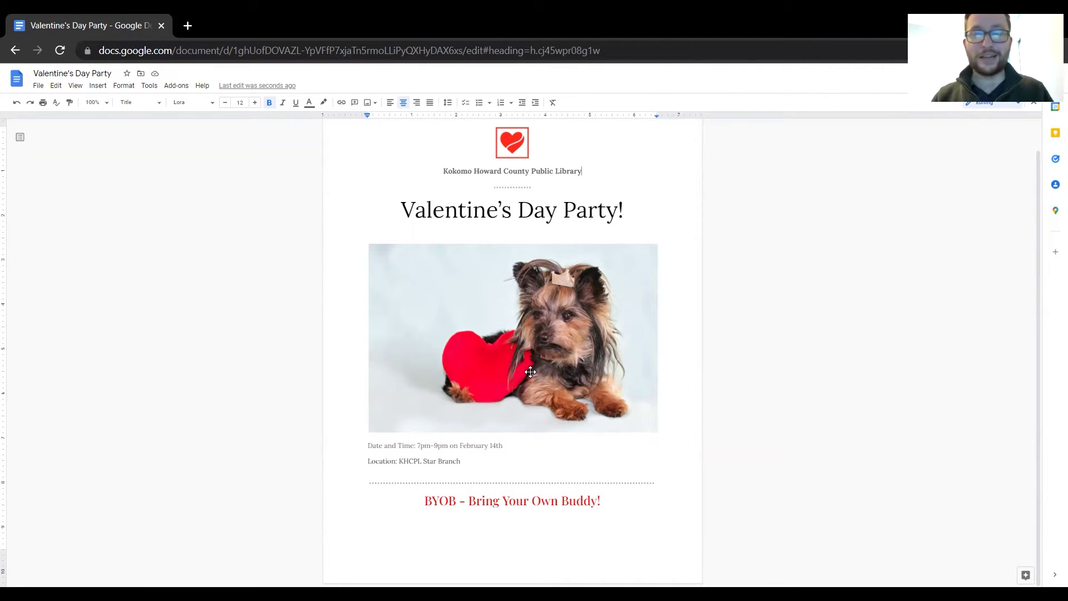
{"action": "scroll", "coordinate": [530, 371], "scroll_direction": "up", "scroll_amount": 1}
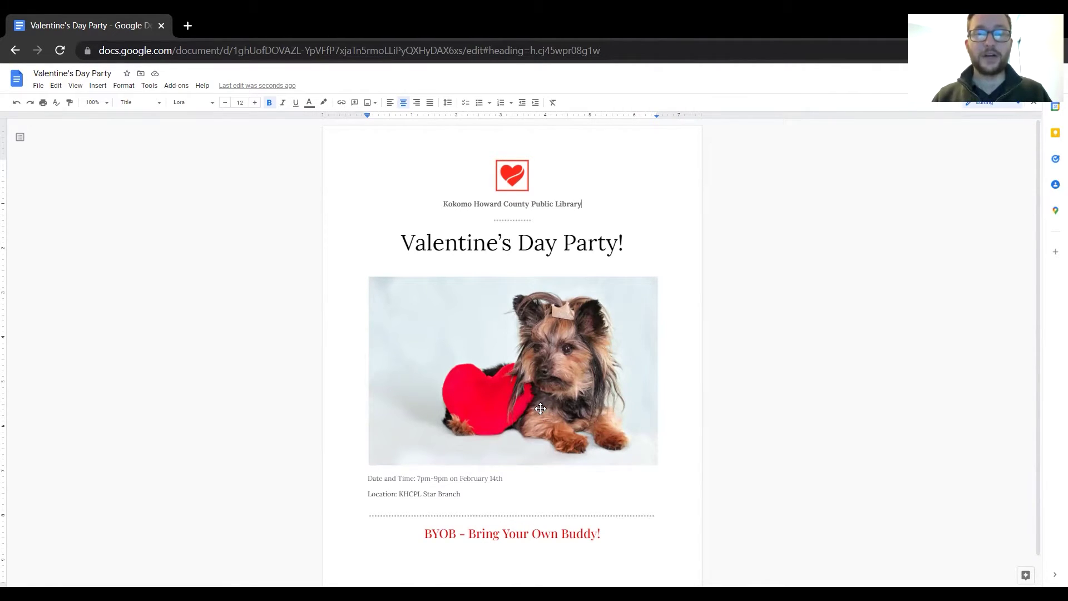
- Return the page to its normal magnification and look over the title, photo and event details
{"action": "key", "text": "ctrl+plus"}
{"action": "key", "text": "ctrl+plus"}
{"action": "key", "text": "ctrl+plus"}
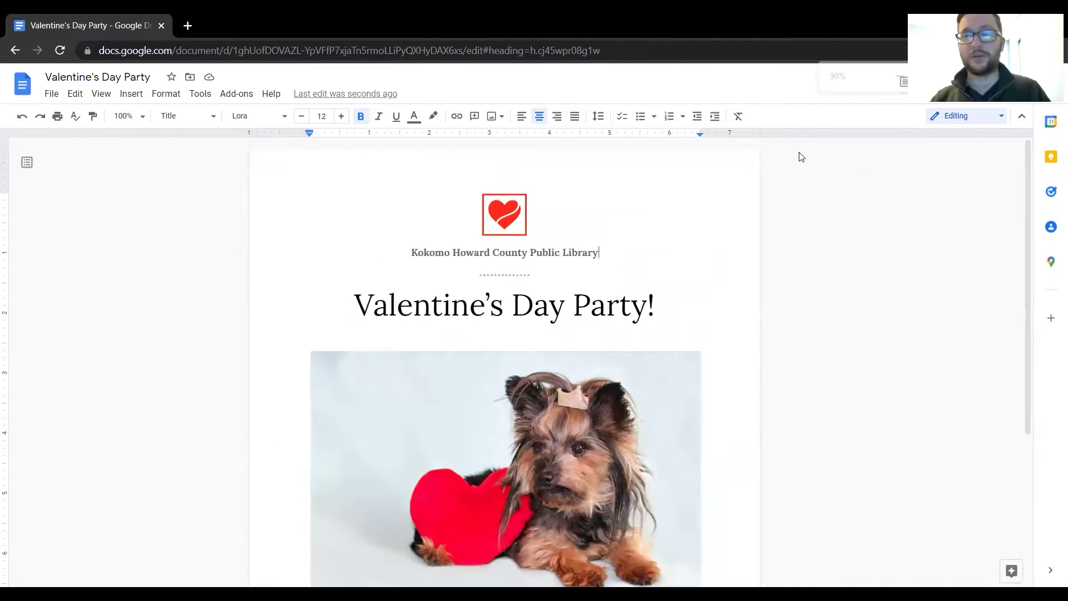
{"action": "key", "text": "ctrl+plus"}
{"action": "key", "text": "ctrl+plus"}
{"action": "key", "text": "ctrl+minus"}
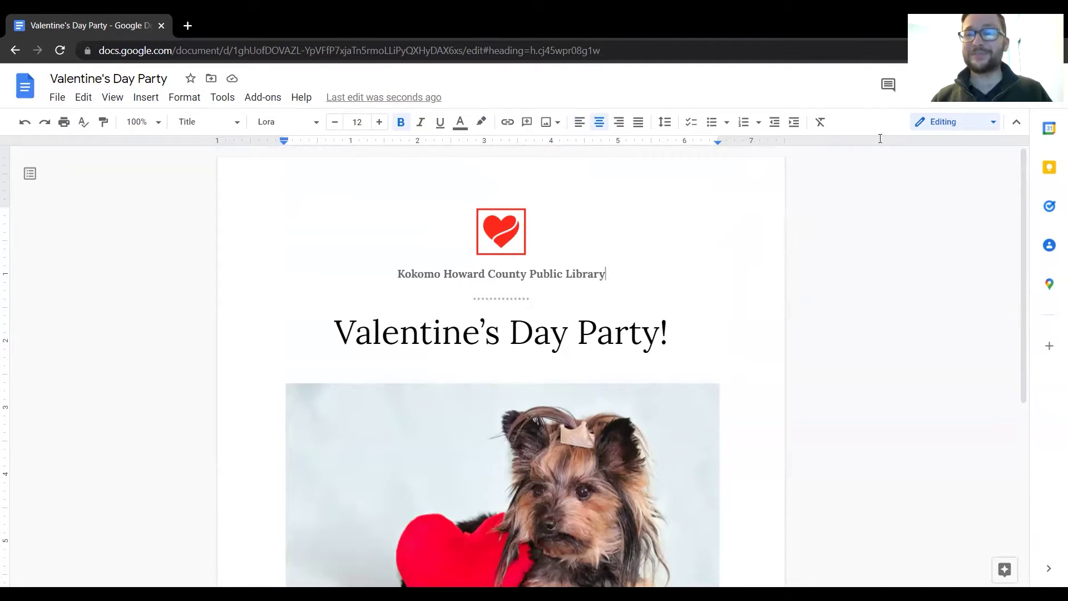
{"action": "key", "text": "ctrl+plus"}
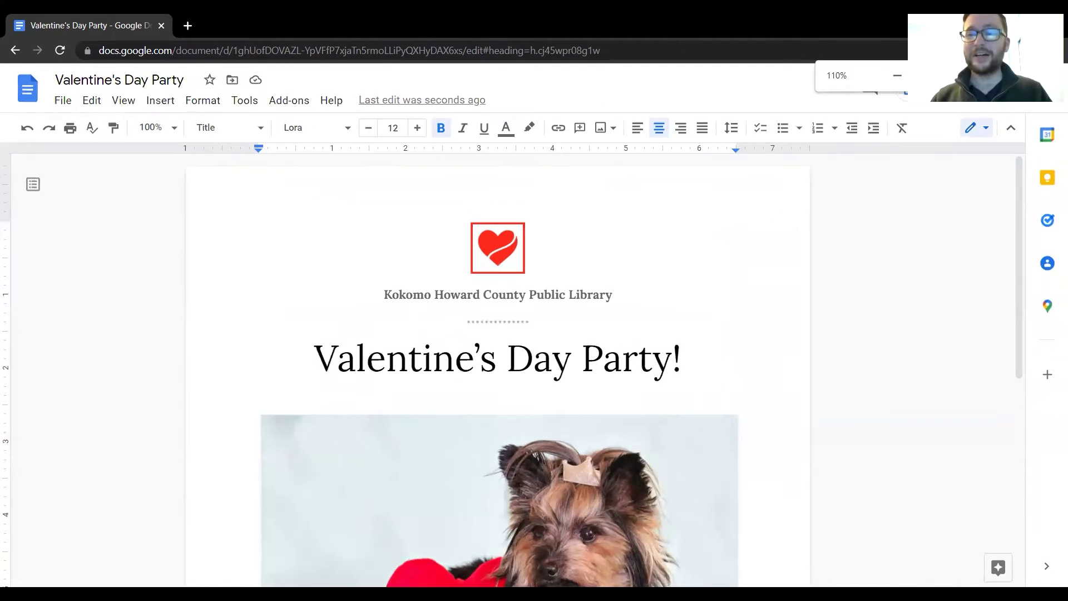
{"action": "key", "text": "ctrl+minus"}
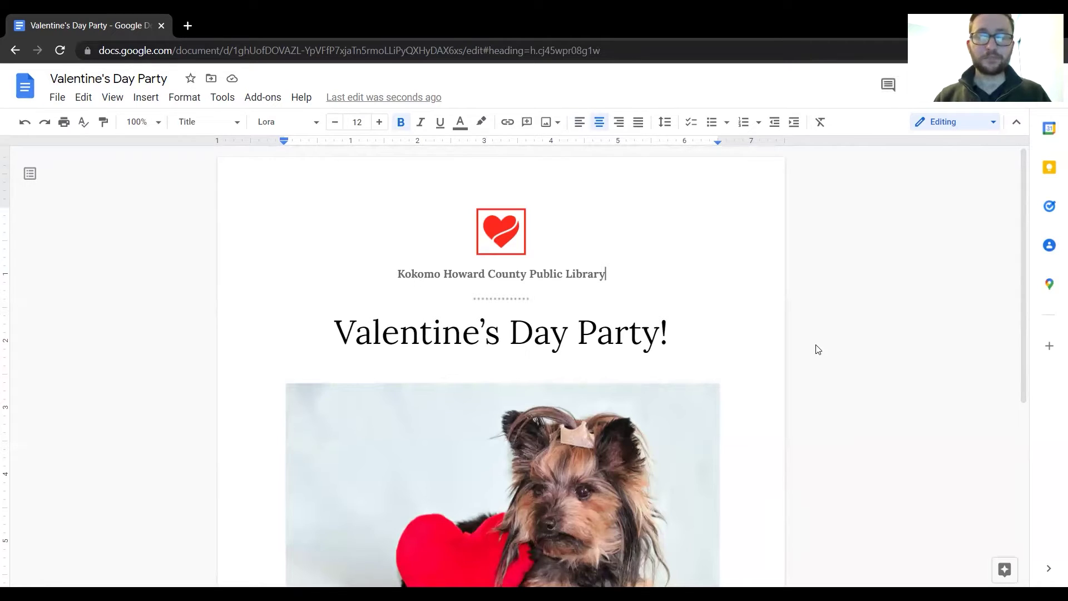
{"action": "scroll", "coordinate": [816, 349], "scroll_direction": "down", "scroll_amount": 3}
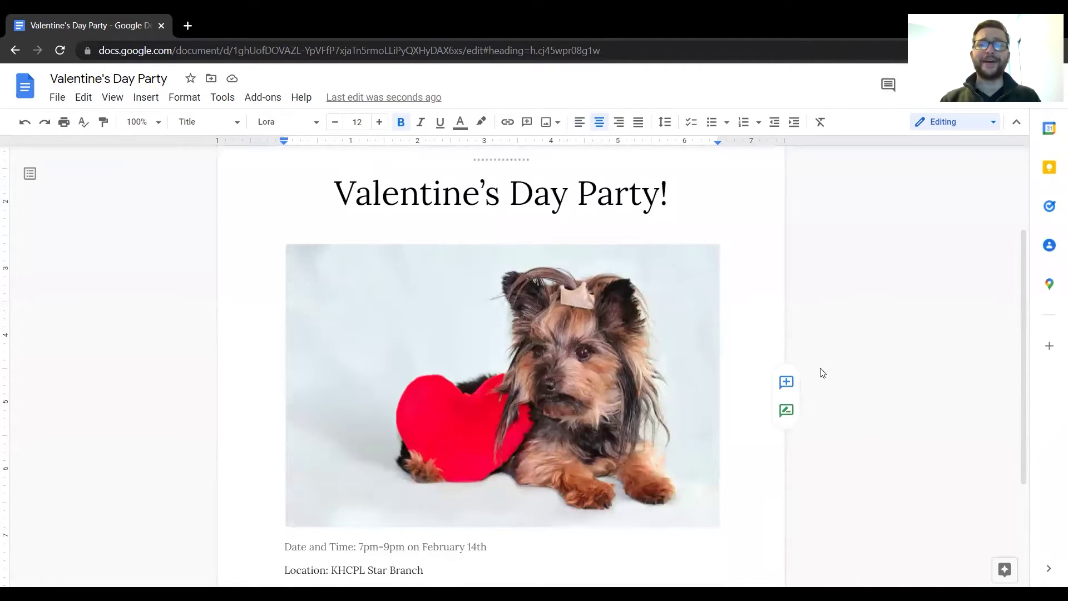